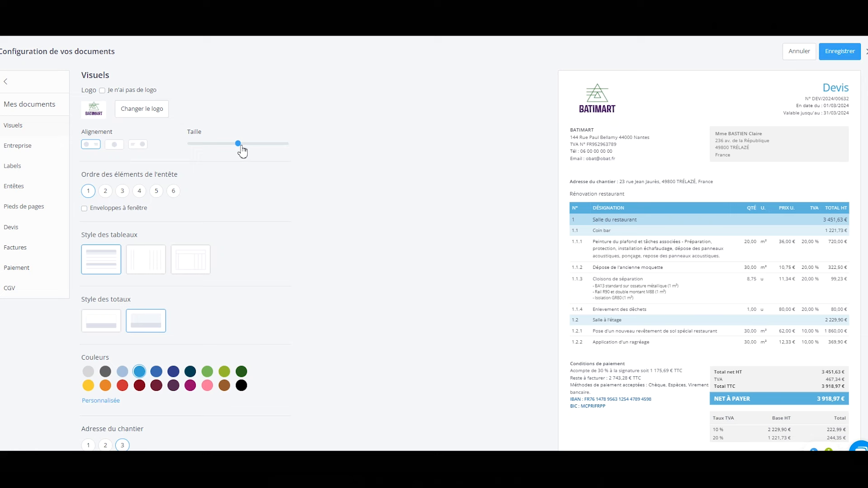
Enlarge the logo and sample its green with the colour picker as the custom document colour.
{"action": "left_click_drag", "start_coordinate": [243, 152], "coordinate": [262, 145]}
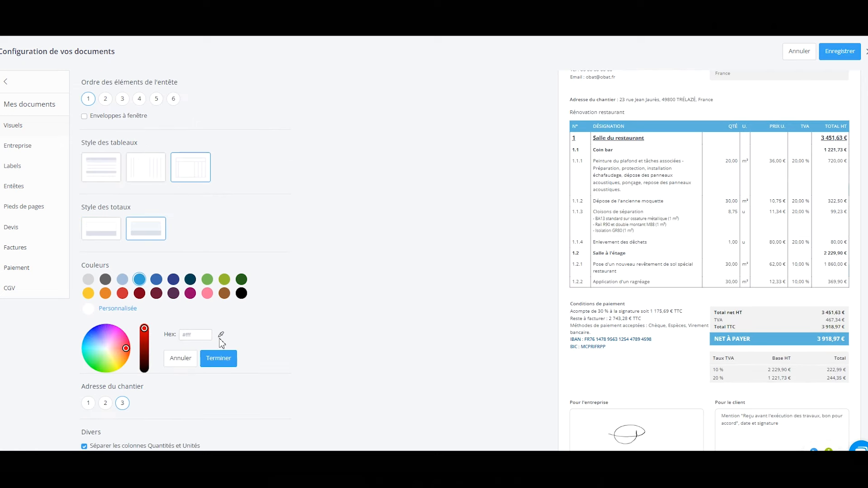
{"action": "left_click", "coordinate": [221, 335]}
{"action": "scroll", "coordinate": [581, 258], "scroll_direction": "up", "scroll_amount": 2}
{"action": "left_click", "coordinate": [604, 106]}
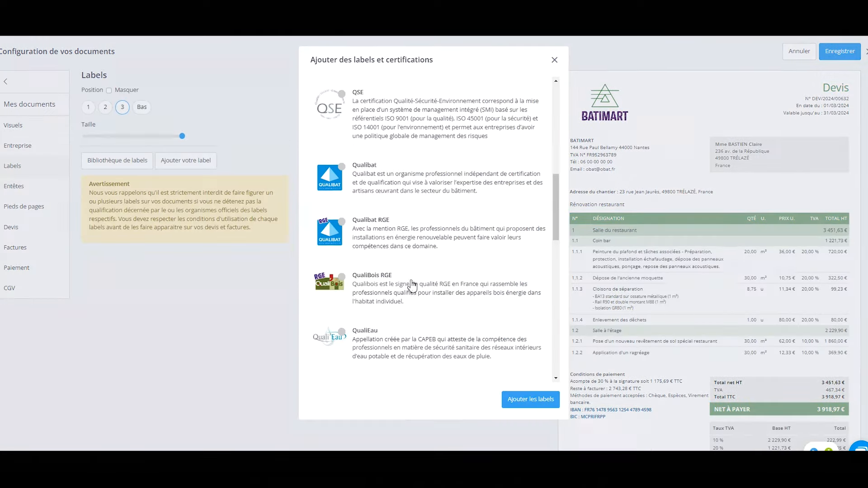
Look through the library of labels and certifications available for the documents.
{"action": "scroll", "coordinate": [410, 285], "scroll_direction": "down", "scroll_amount": 8}
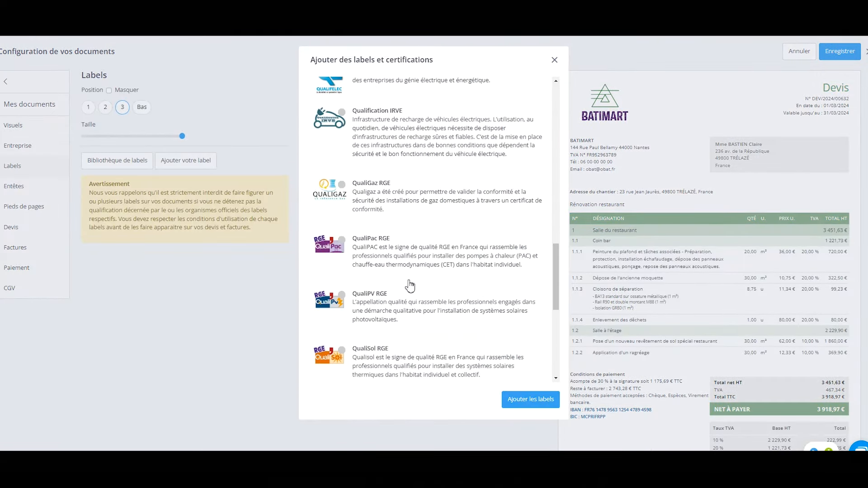
{"action": "scroll", "coordinate": [398, 267], "scroll_direction": "down", "scroll_amount": 5}
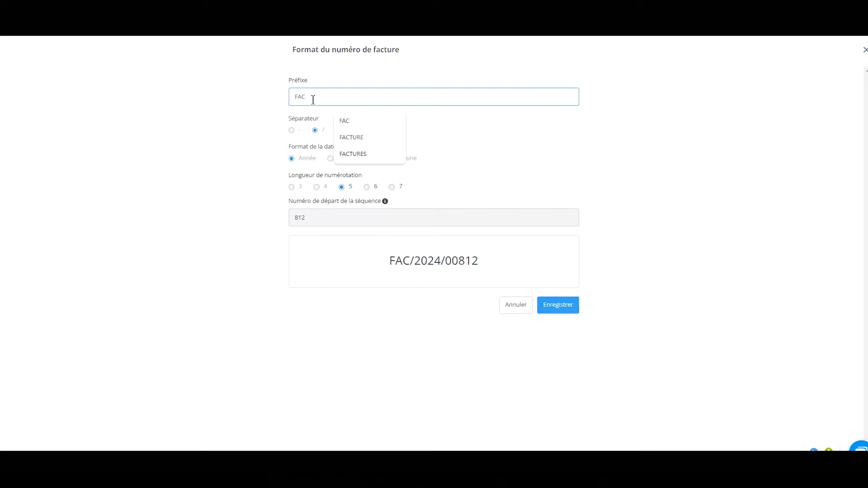
Set the invoice number format to the prefix FACTURE and a starting sequence number of 500.
{"action": "key", "text": "BackSpace"}
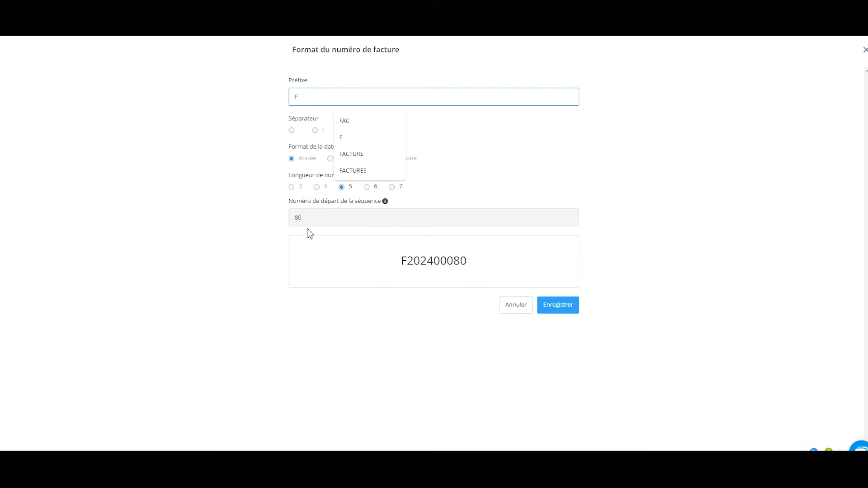
{"action": "left_click", "coordinate": [357, 158]}
{"action": "left_click", "coordinate": [322, 219]}
{"action": "key", "text": "BackSpace"}
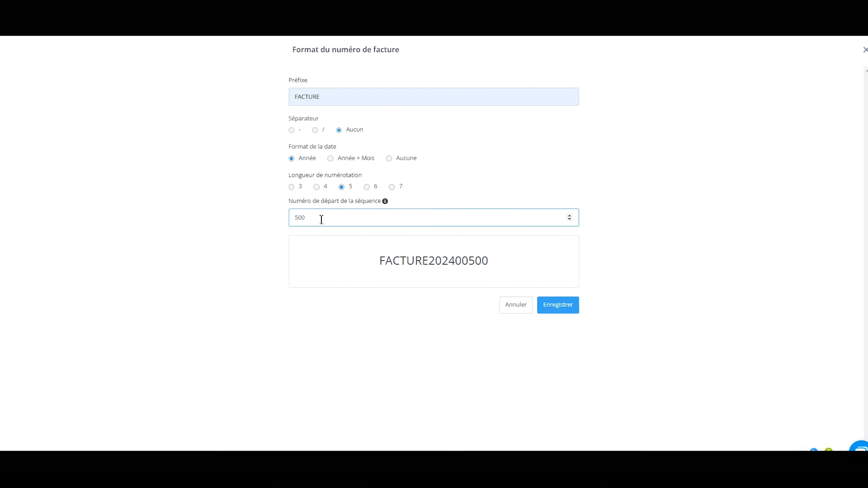
{"action": "type", "text": "500"}
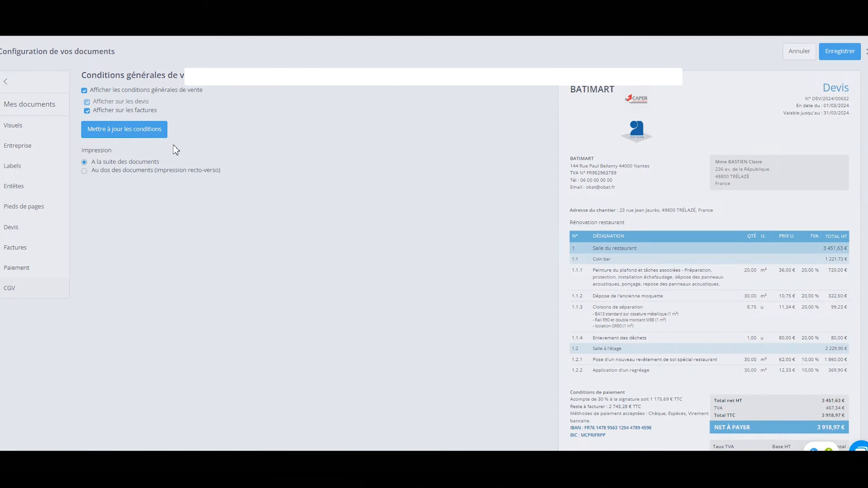
Open the general terms of sale for updating.
{"action": "left_click", "coordinate": [142, 135]}
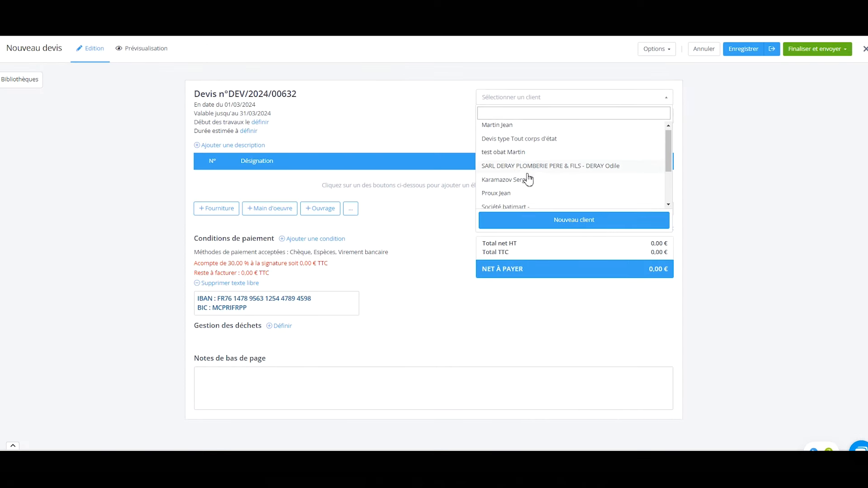
Assign an existing client to the new quote and select the site "rénovation salle de bain cuisine".
{"action": "scroll", "coordinate": [526, 178], "scroll_direction": "down", "scroll_amount": 5}
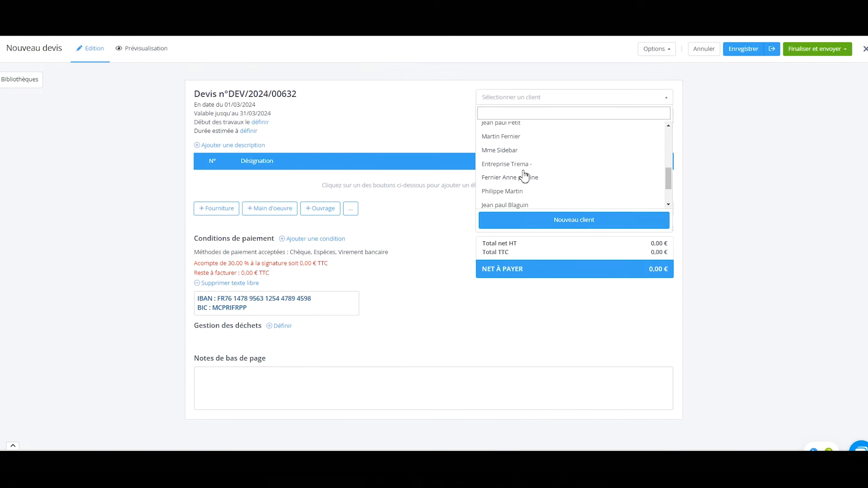
{"action": "scroll", "coordinate": [524, 179], "scroll_direction": "down", "scroll_amount": 3}
{"action": "left_click", "coordinate": [523, 181]}
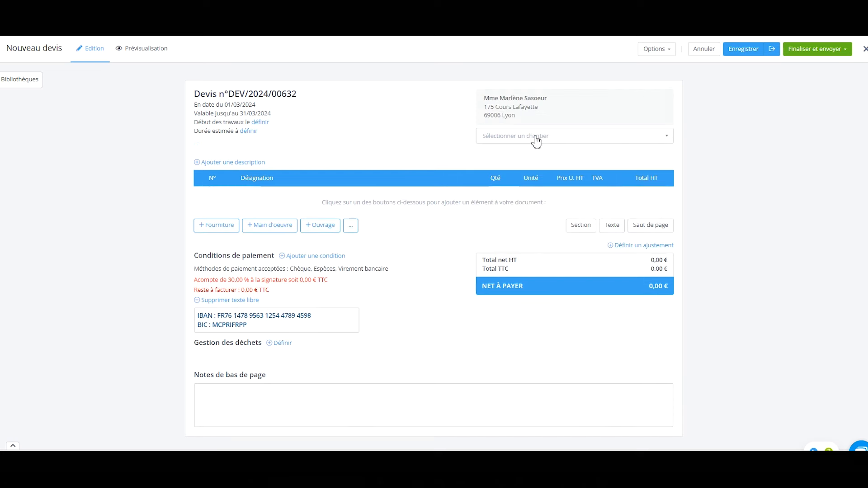
{"action": "left_click", "coordinate": [614, 138]}
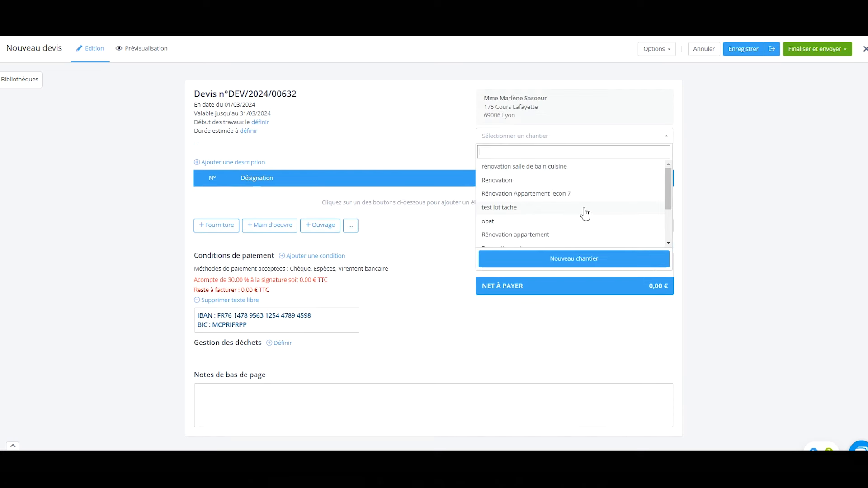
{"action": "left_click", "coordinate": [554, 166]}
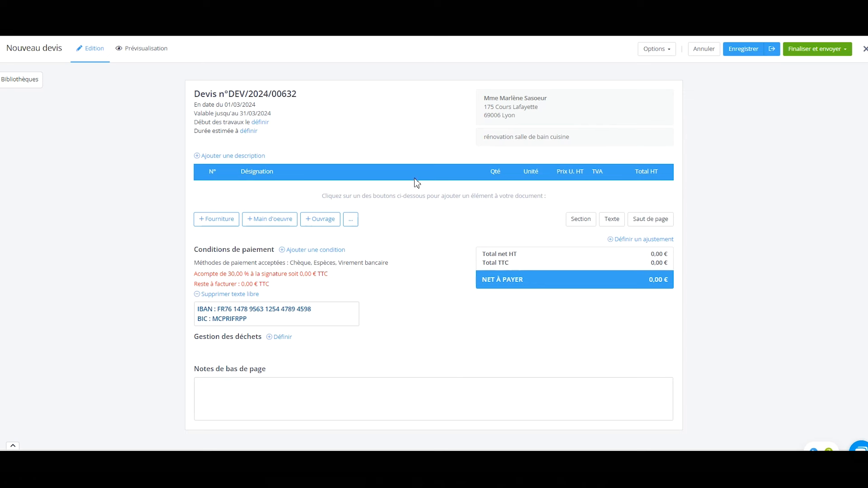
Set the start of works to 01/03/2024 and the estimated duration to 1 week.
{"action": "left_click", "coordinate": [260, 122]}
{"action": "left_click", "coordinate": [315, 157]}
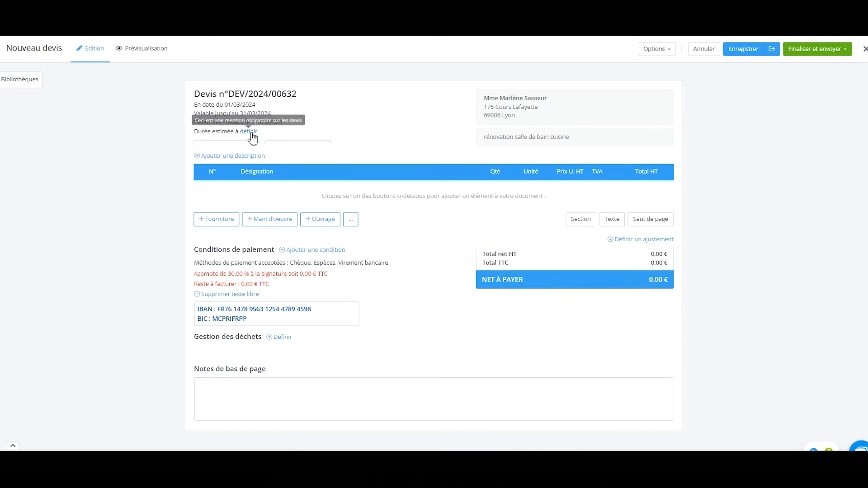
{"action": "left_click", "coordinate": [250, 132]}
{"action": "left_click", "coordinate": [296, 149]}
{"action": "left_click", "coordinate": [285, 190]}
{"action": "left_click", "coordinate": [314, 168]}
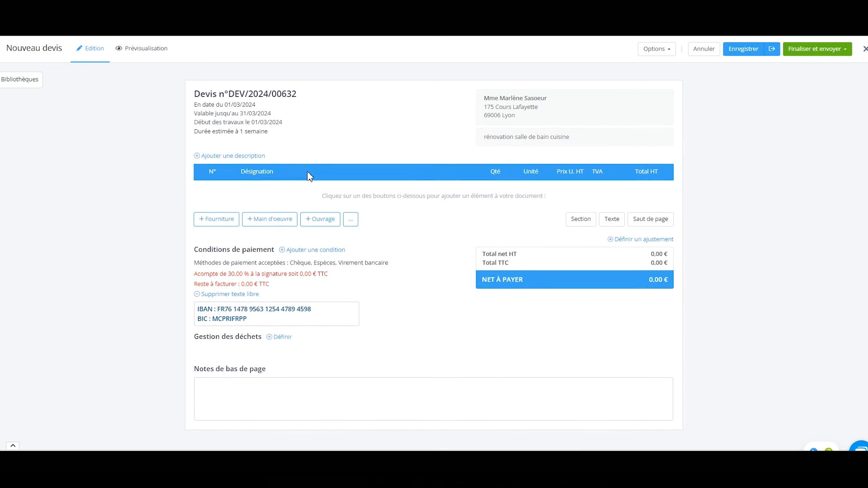
Title the quote's first section "Salle de bain" and its first subsection "Carrelage".
{"action": "left_click", "coordinate": [258, 190]}
{"action": "type", "text": "Salle de"}
{"action": "left_click", "coordinate": [271, 209]}
{"action": "type", "text": "Carrelage"}
Add the supply "fourniture carrelage 30/30" with quantity 5 and a labour line named "pose de carrelage".
{"action": "left_click", "coordinate": [216, 235]}
{"action": "type", "text": "carr"}
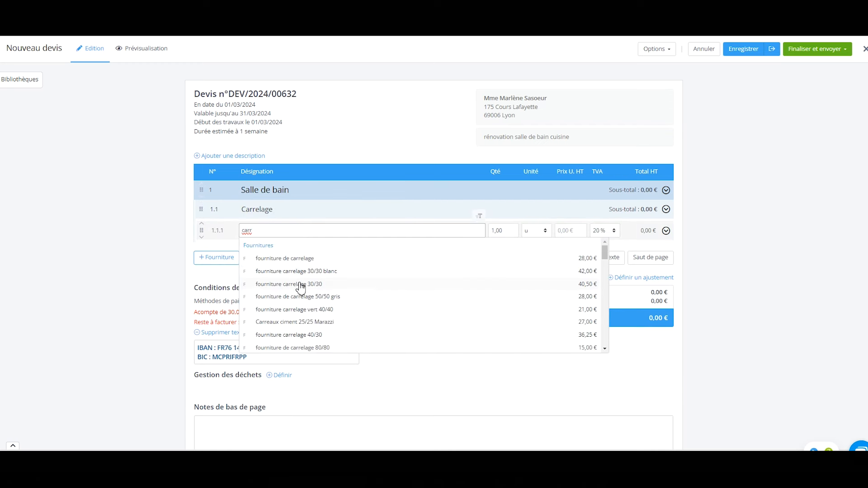
{"action": "left_click", "coordinate": [301, 285]}
{"action": "left_click", "coordinate": [503, 231]}
{"action": "type", "text": "5"}
{"action": "left_click", "coordinate": [281, 257]}
{"action": "type", "text": "pose de carrelage"}
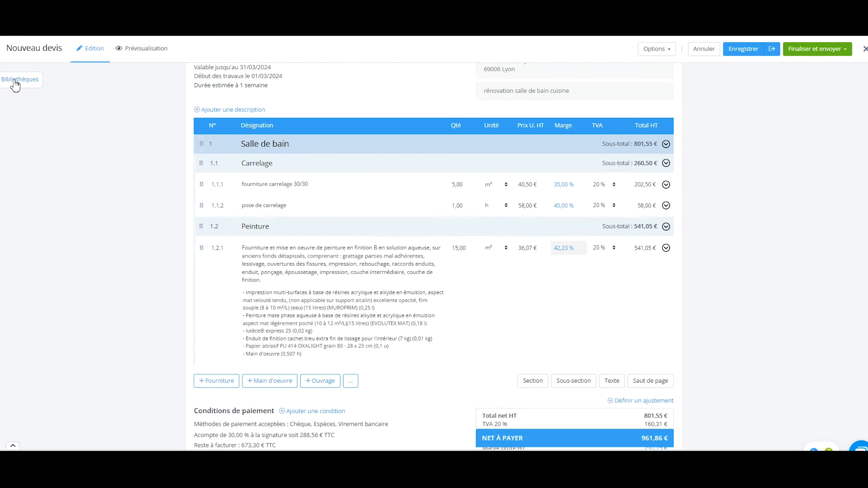
Import the Evier subsection and the Cuisine section from the client's previous quote dated 01/03/2024.
{"action": "left_click", "coordinate": [14, 81]}
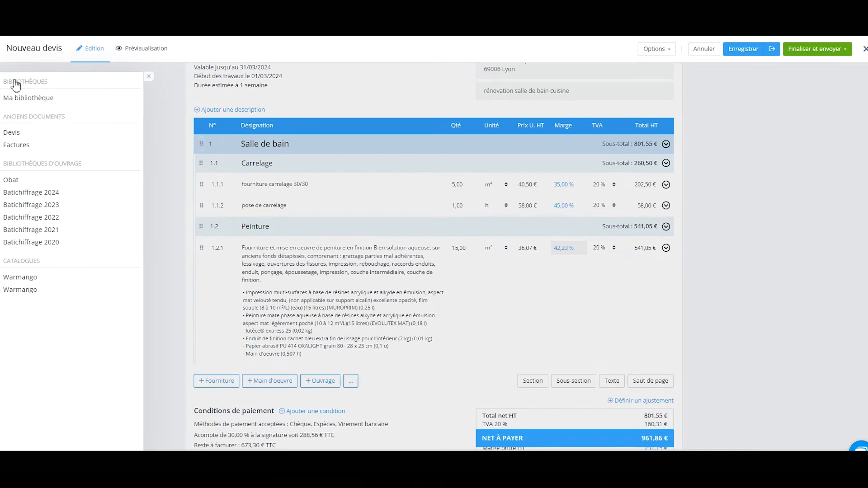
{"action": "left_click", "coordinate": [12, 132]}
{"action": "left_click", "coordinate": [68, 119]}
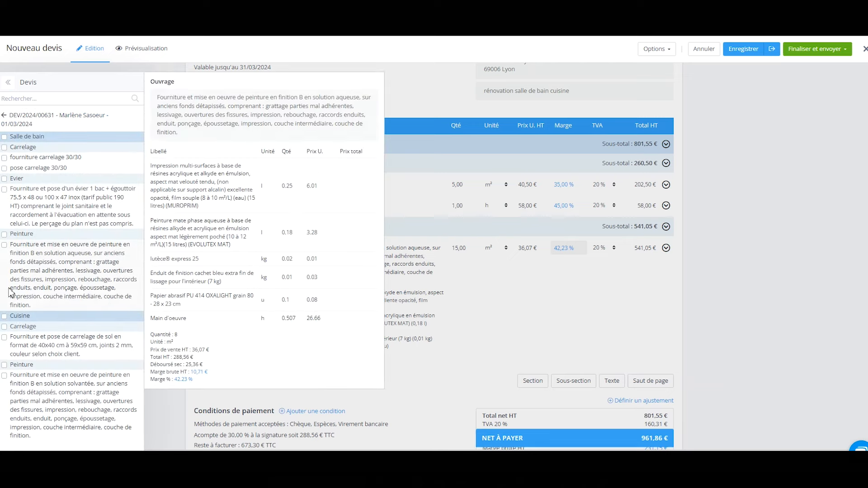
{"action": "left_click", "coordinate": [10, 329]}
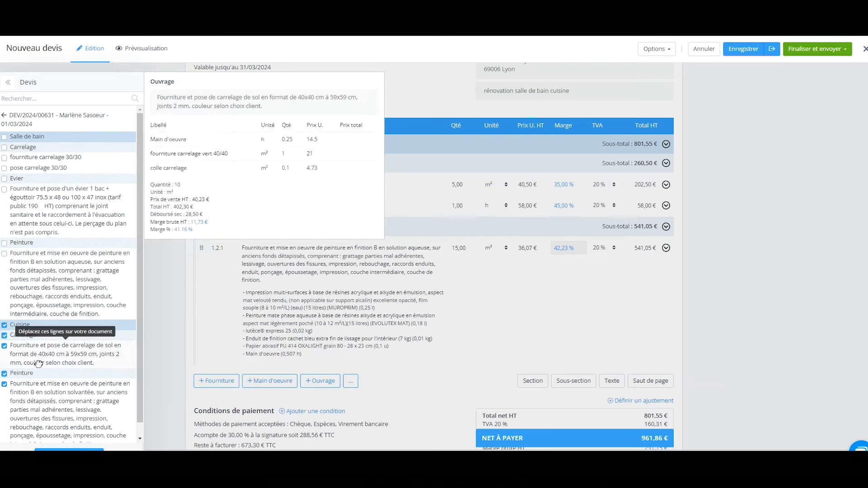
{"action": "left_click", "coordinate": [4, 178]}
{"action": "left_click", "coordinate": [68, 449]}
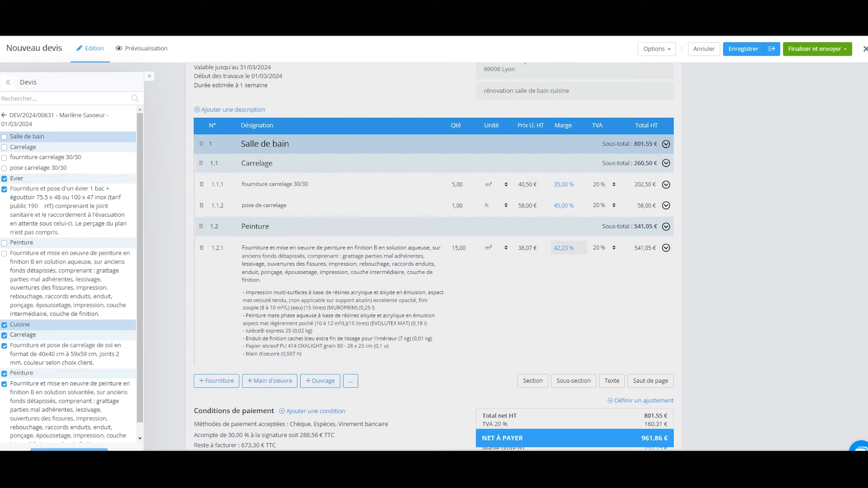
{"action": "scroll", "coordinate": [768, 339], "scroll_direction": "down", "scroll_amount": 5}
{"action": "left_click", "coordinate": [786, 326]}
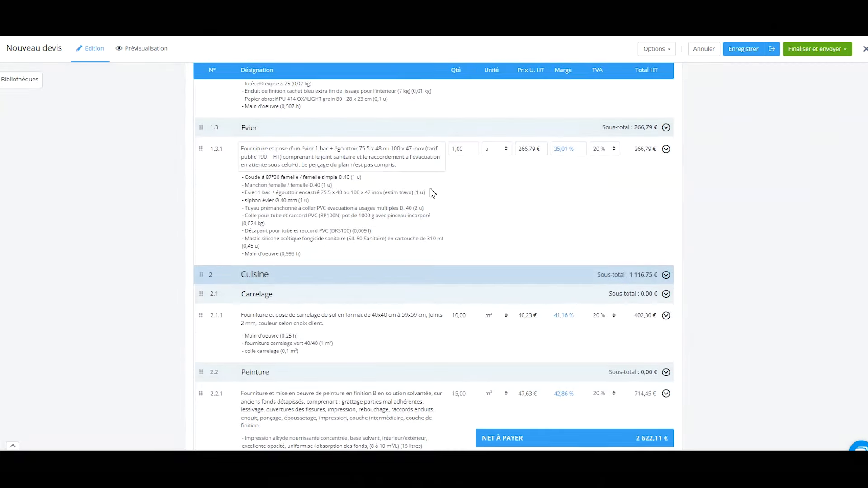
Display the margin calculation and open the Déboursé sec HT value of the "pose de carrelage" line for editing.
{"action": "left_click", "coordinate": [657, 49]}
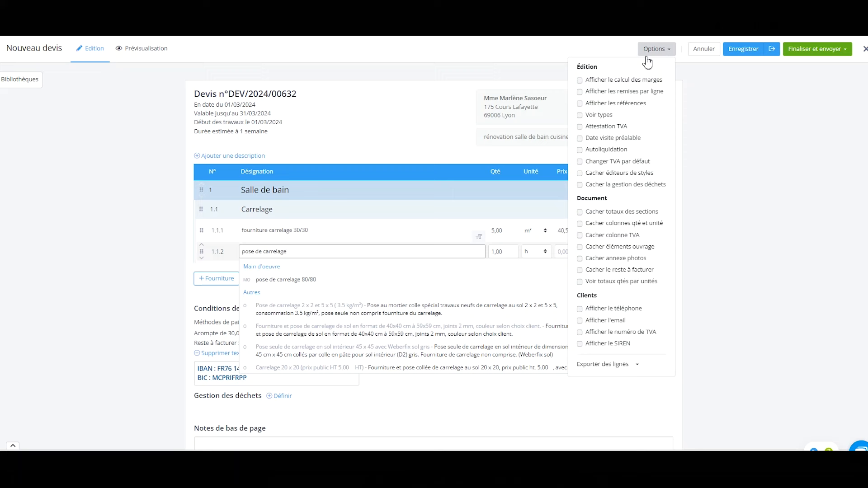
{"action": "left_click", "coordinate": [580, 81]}
{"action": "left_click", "coordinate": [815, 185]}
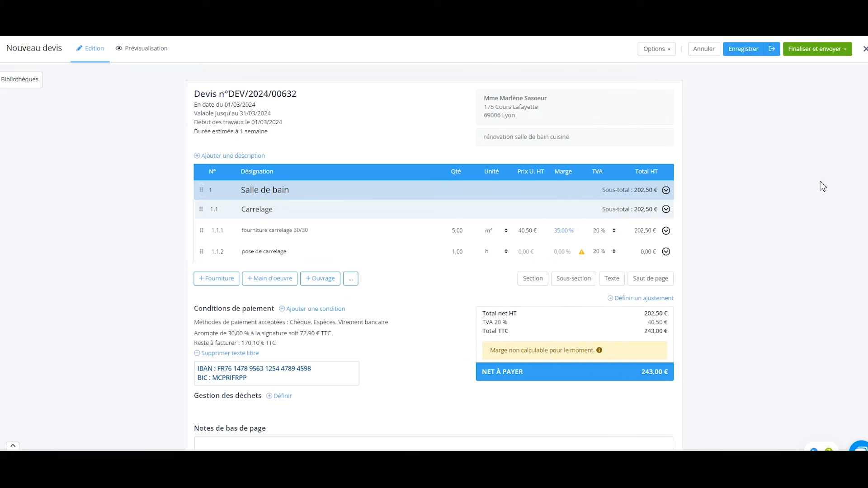
{"action": "left_click", "coordinate": [572, 256]}
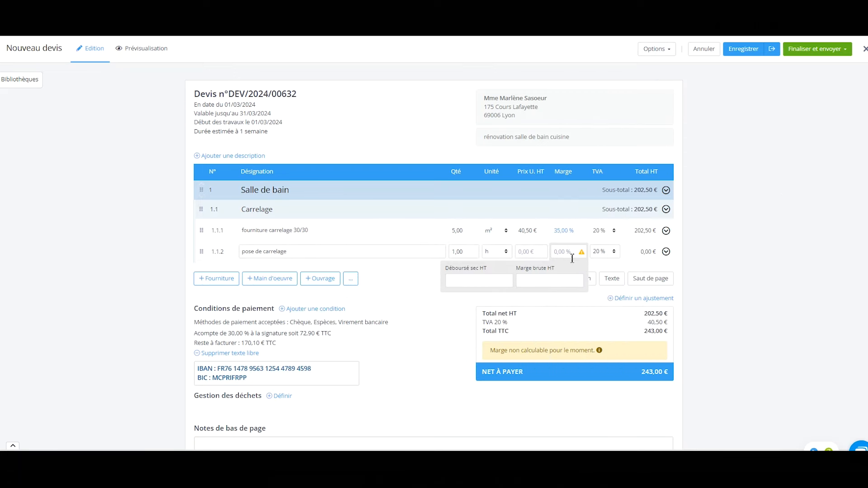
{"action": "left_click", "coordinate": [467, 284]}
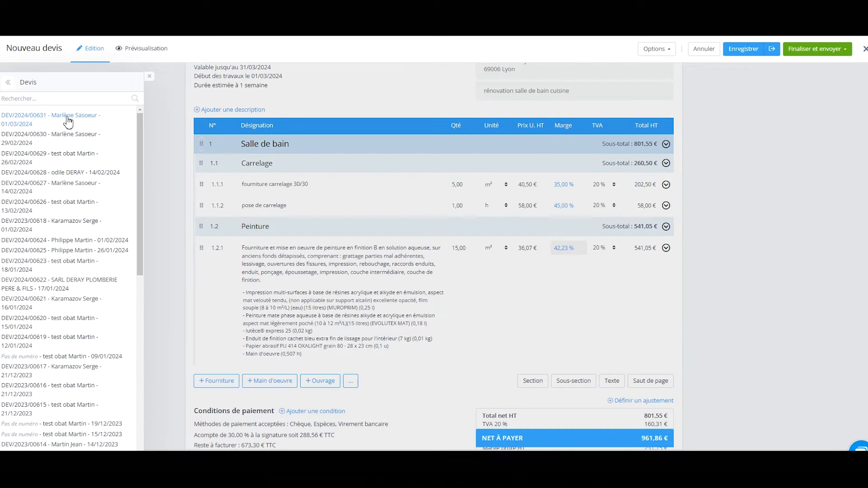
Select the Cuisine section and the Evier subsection in the 01/03/2024 quote and insert them into the current document.
{"action": "left_click", "coordinate": [68, 120]}
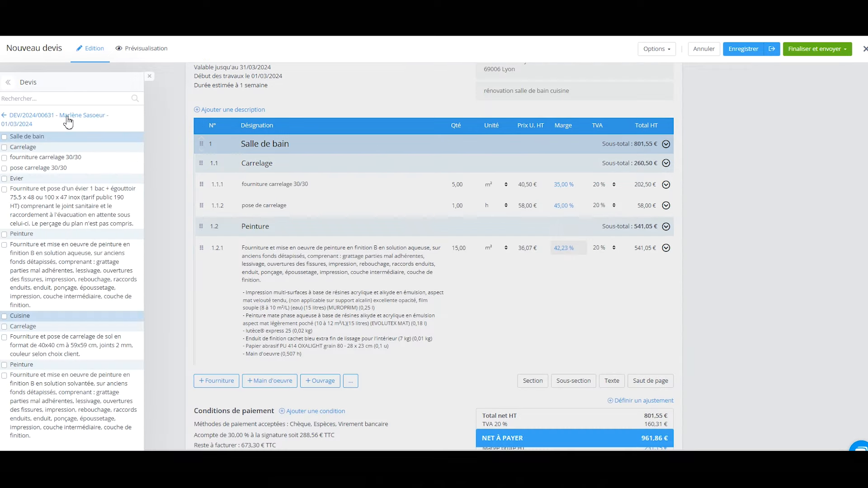
{"action": "mouse_move", "coordinate": [9, 269]}
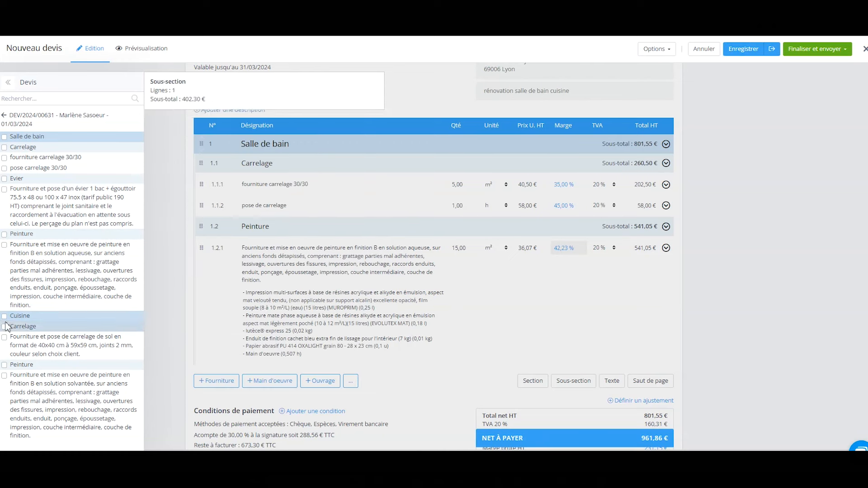
{"action": "left_click", "coordinate": [4, 316]}
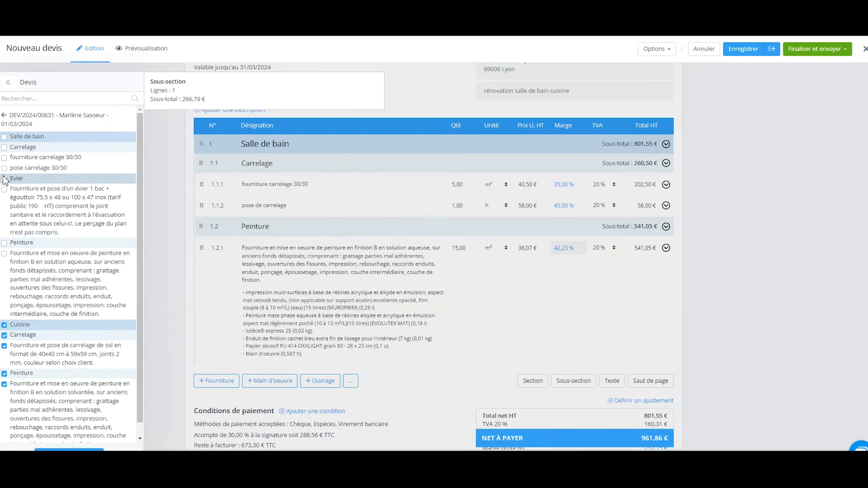
{"action": "left_click", "coordinate": [5, 179]}
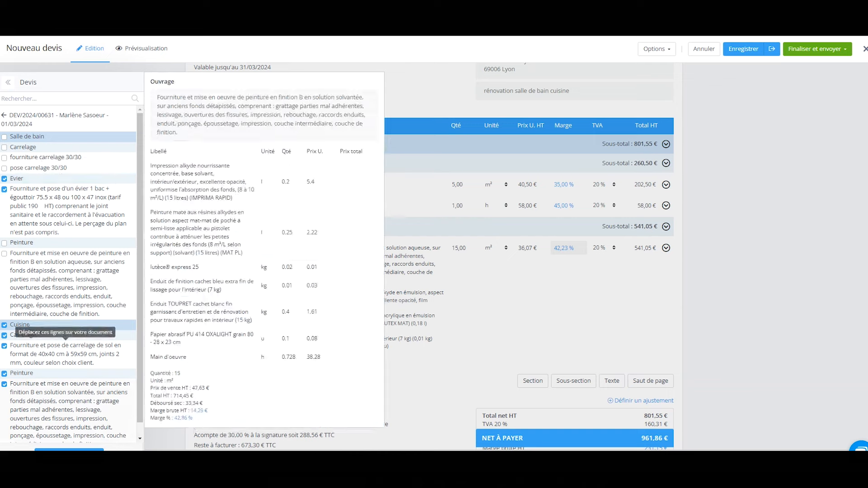
{"action": "left_click", "coordinate": [69, 450]}
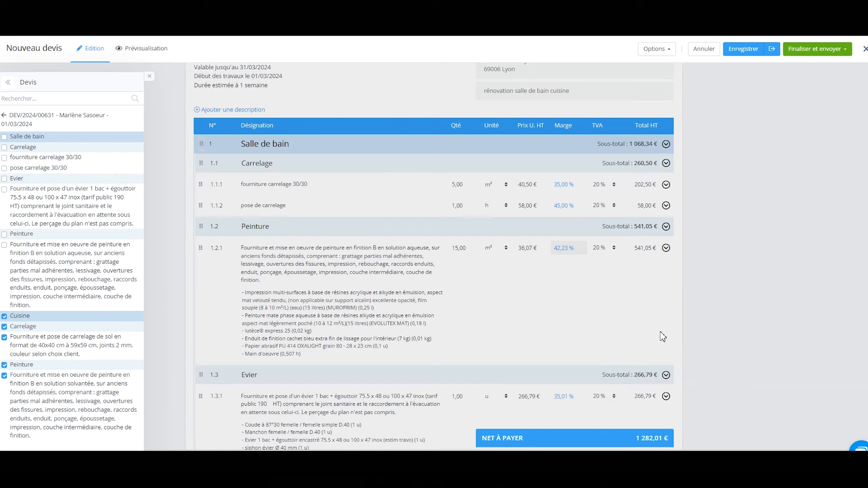
{"action": "scroll", "coordinate": [719, 338], "scroll_direction": "down", "scroll_amount": 5}
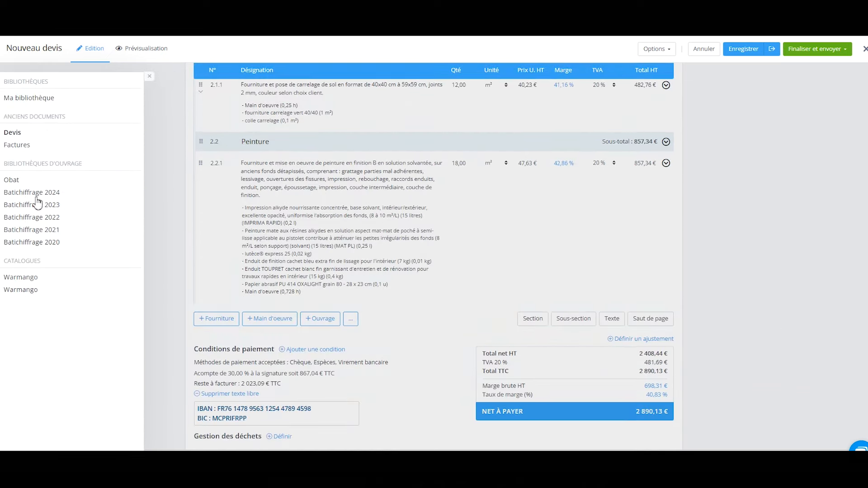
Open the Peinture - Revêtements muraux category under Second œuvre - Aménagements intérieurs in the Batichiffrage 2024 library.
{"action": "left_click", "coordinate": [30, 193]}
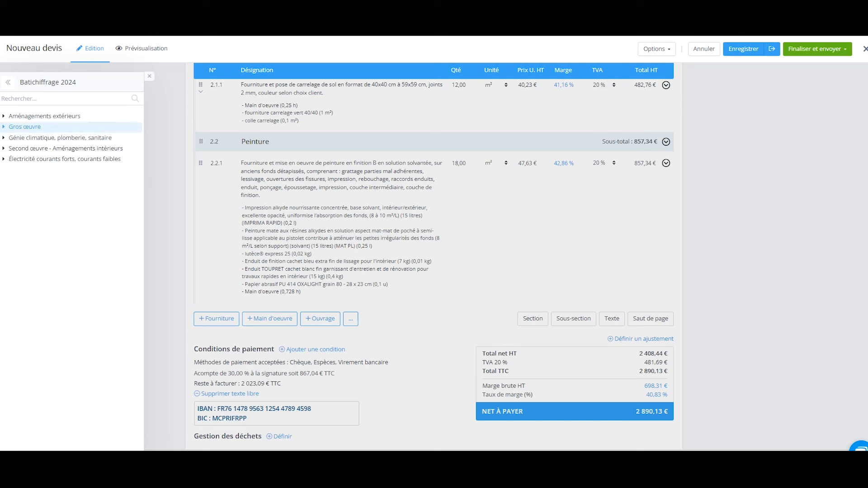
{"action": "left_click", "coordinate": [37, 150]}
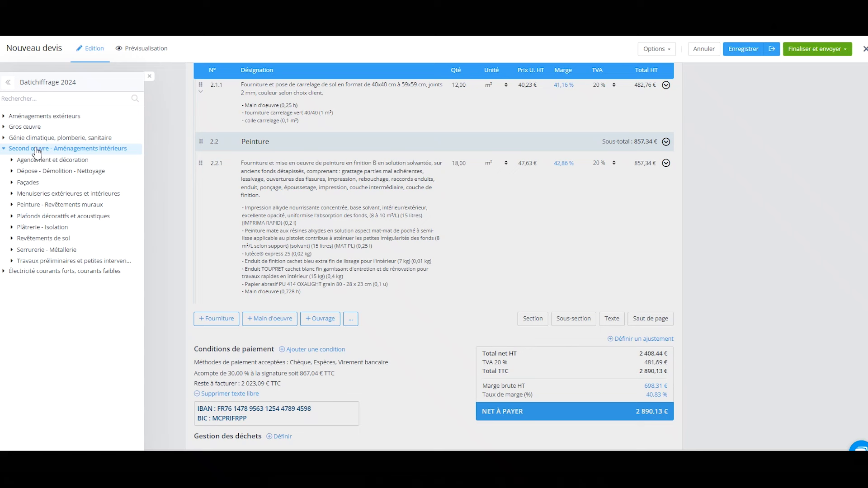
{"action": "left_click", "coordinate": [25, 207]}
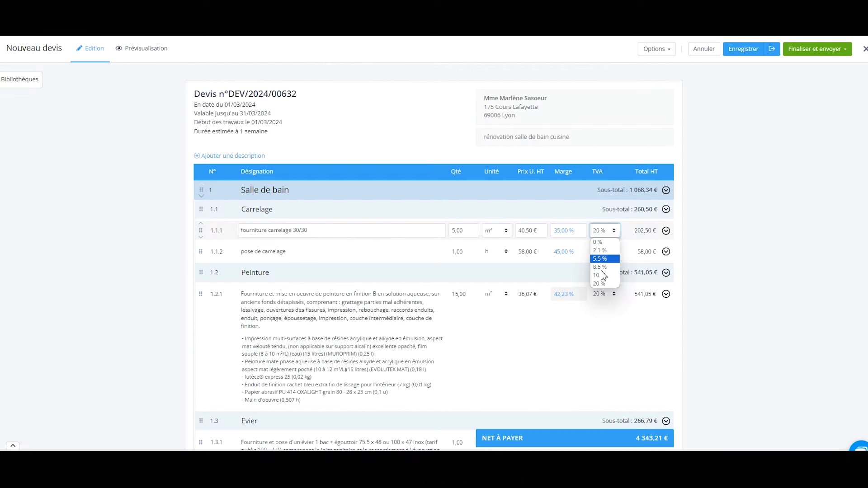
Set the VAT rate of the "fourniture carrelage 30/30" line to 10 %.
{"action": "left_click", "coordinate": [599, 281]}
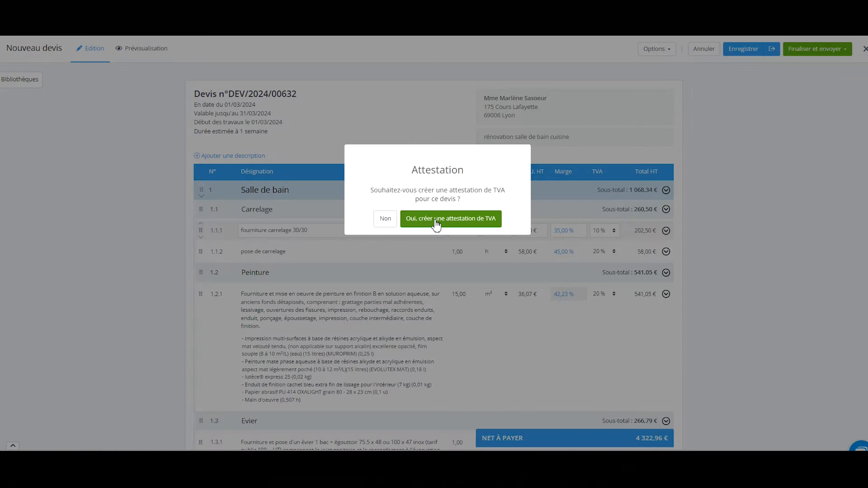
Create a TVA attestation for the quote and apply the 10 % TVA to all existing and following lines.
{"action": "left_click", "coordinate": [437, 221]}
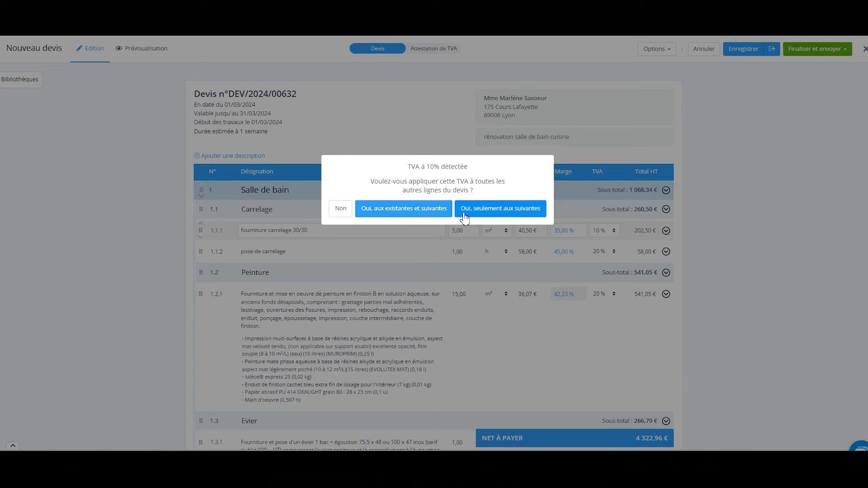
{"action": "left_click", "coordinate": [414, 214]}
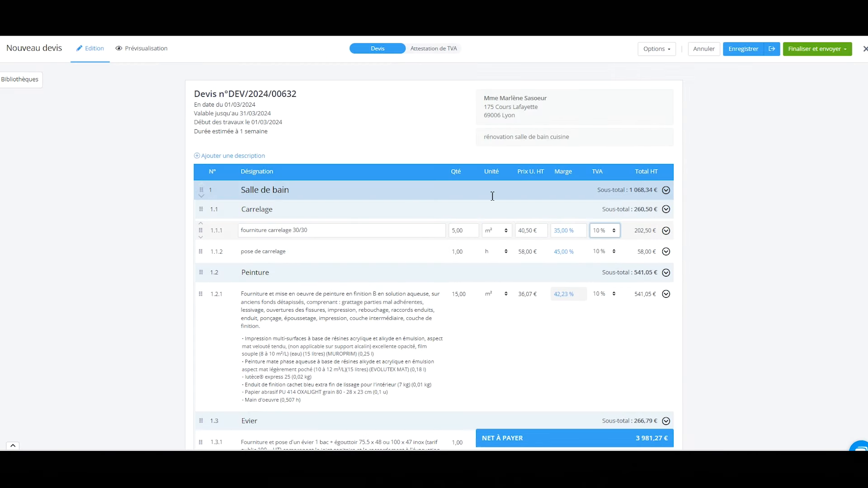
Complete the TVA attestation for an individual apartment used for housing, declaring foundations unaffected, at most five second-œuvre elements, electrical installations and no surface increase above 10 %.
{"action": "left_click", "coordinate": [438, 50]}
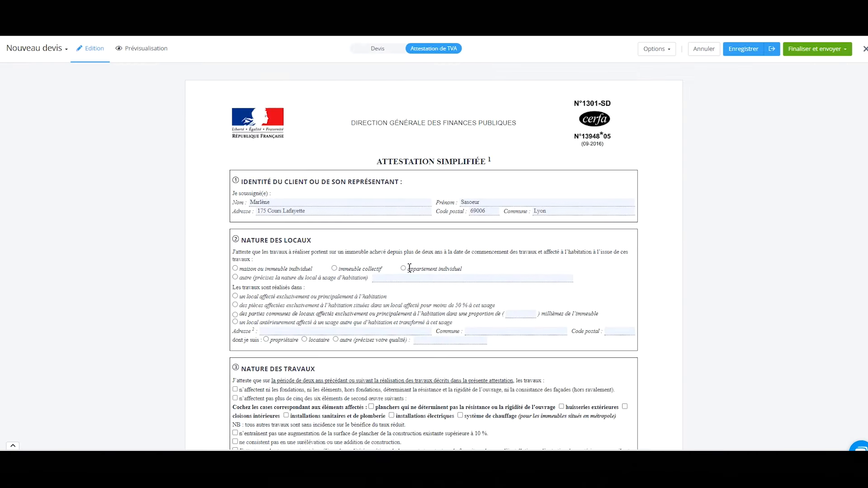
{"action": "left_click", "coordinate": [235, 297]}
{"action": "scroll", "coordinate": [236, 298], "scroll_direction": "down", "scroll_amount": 3}
{"action": "left_click", "coordinate": [235, 251]}
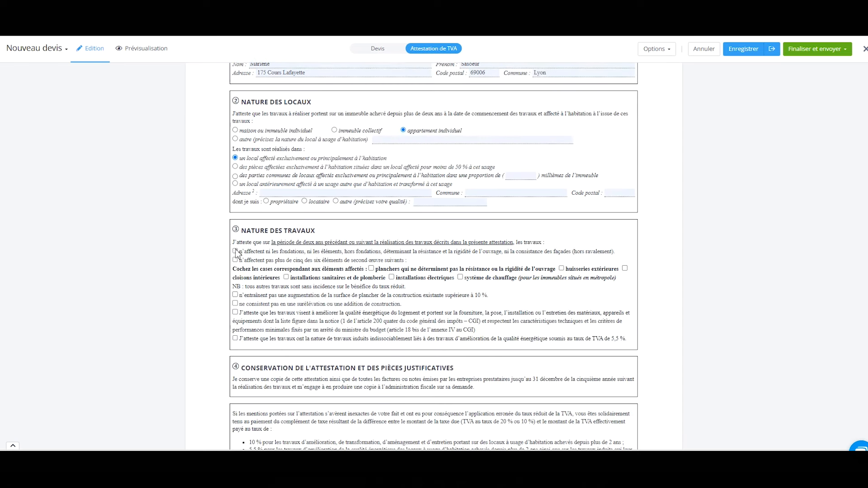
{"action": "left_click", "coordinate": [391, 277]}
{"action": "left_click", "coordinate": [235, 295]}
{"action": "scroll", "coordinate": [358, 315], "scroll_direction": "up", "scroll_amount": 3}
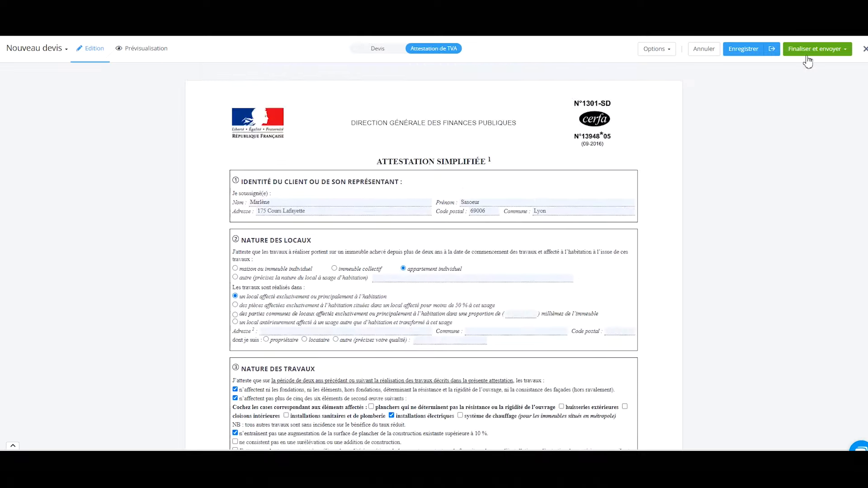
Define the quote's waste management with Déchets inertes as waste type and Déchetterie Brignais as collection point.
{"action": "scroll", "coordinate": [441, 101], "scroll_direction": "down", "scroll_amount": 5}
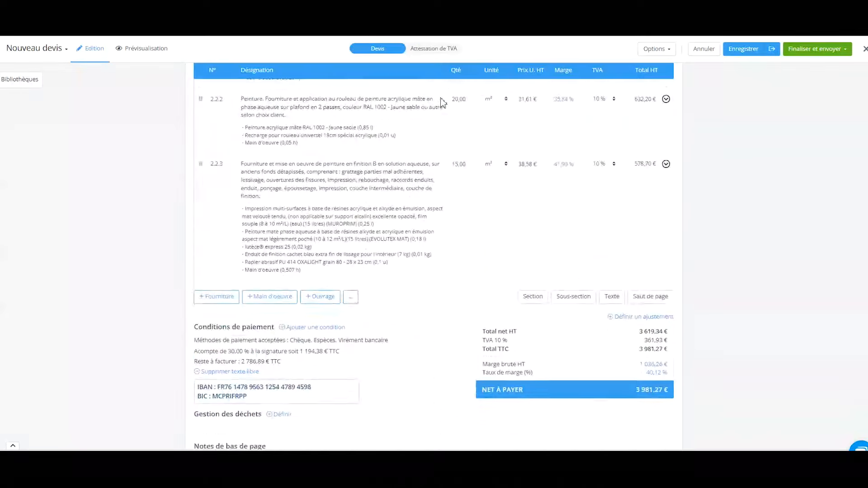
{"action": "scroll", "coordinate": [441, 101], "scroll_direction": "down", "scroll_amount": 2}
{"action": "left_click", "coordinate": [284, 341]}
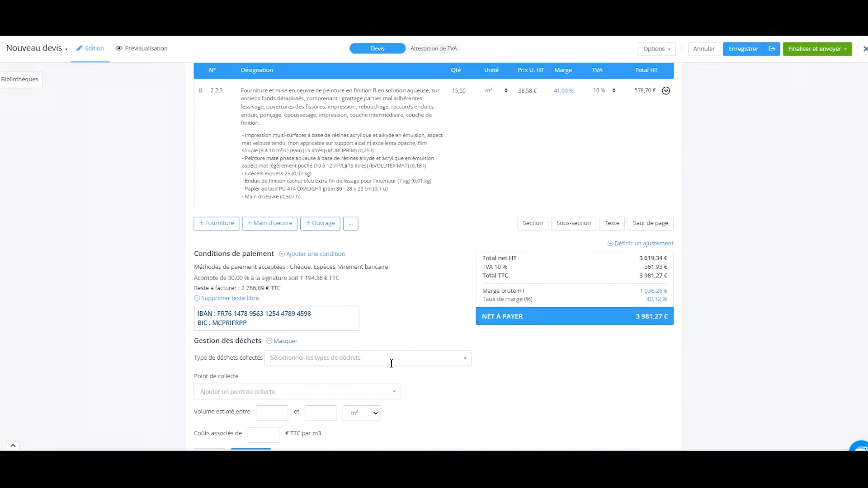
{"action": "left_click", "coordinate": [391, 359]}
{"action": "left_click", "coordinate": [269, 199]}
{"action": "scroll", "coordinate": [274, 280], "scroll_direction": "down", "scroll_amount": 2}
{"action": "left_click", "coordinate": [275, 280]}
{"action": "left_click", "coordinate": [250, 302]}
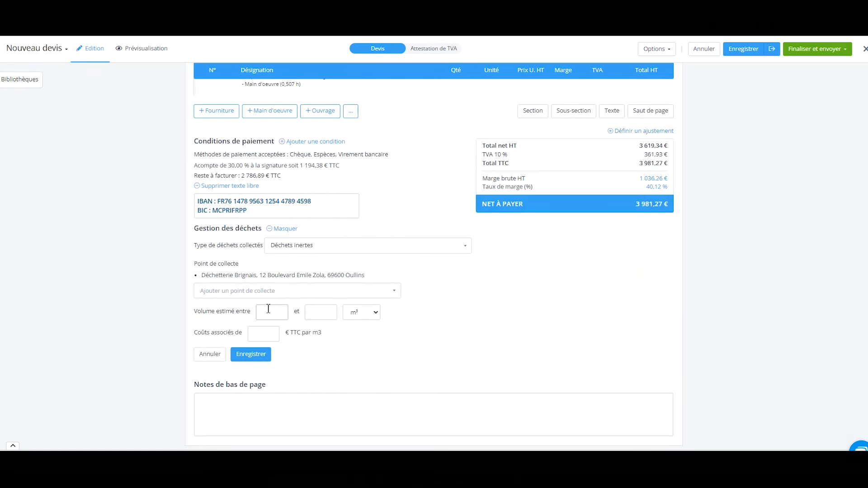
Set the estimated waste volume between 1 and 2 m³ at 25 € TTC per m³ and save the waste details.
{"action": "left_click", "coordinate": [330, 313]}
{"action": "left_click", "coordinate": [269, 334]}
{"action": "left_click", "coordinate": [250, 356]}
Add discounts to the quote: 10 % globally and 5 % on the sink line 1.3.1.
{"action": "left_click", "coordinate": [645, 194]}
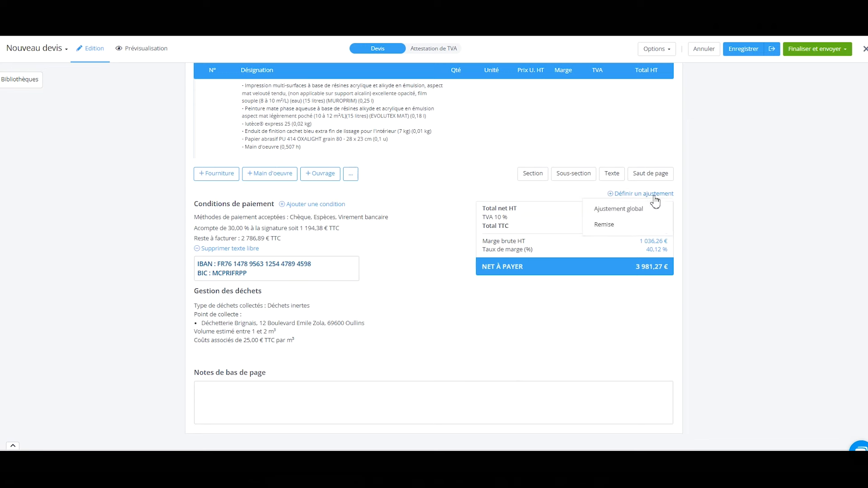
{"action": "left_click", "coordinate": [614, 225]}
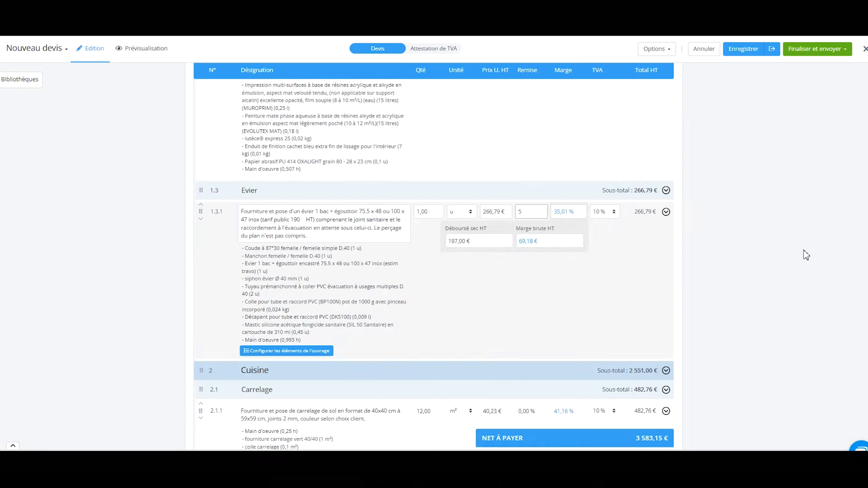
{"action": "left_click", "coordinate": [803, 250]}
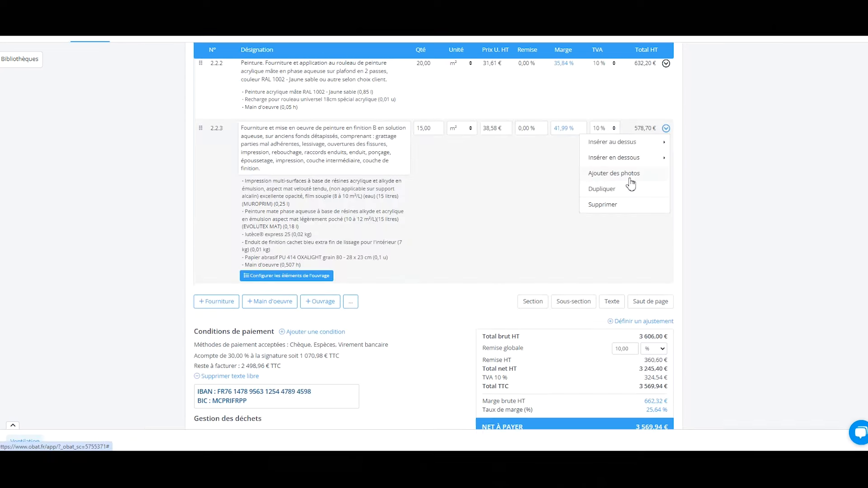
Display the quote's Ventilation breakdown to examine totals and gross margin for supplies and labour.
{"action": "left_click", "coordinate": [180, 253]}
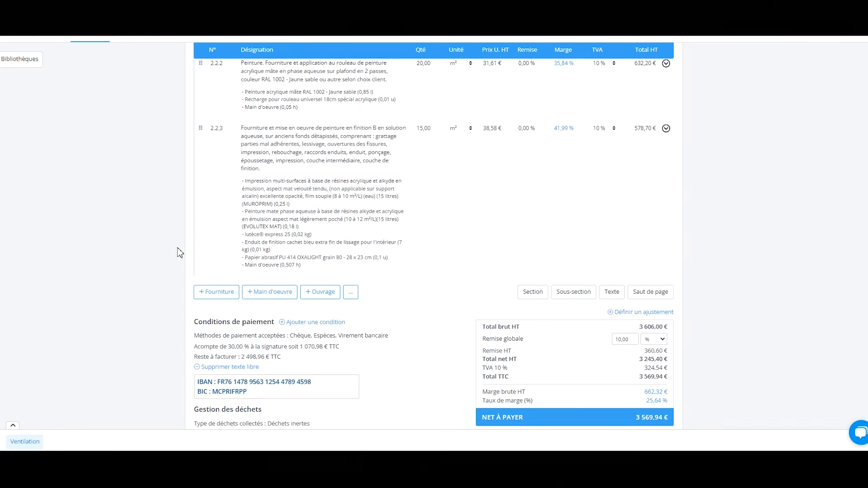
{"action": "left_click", "coordinate": [13, 428]}
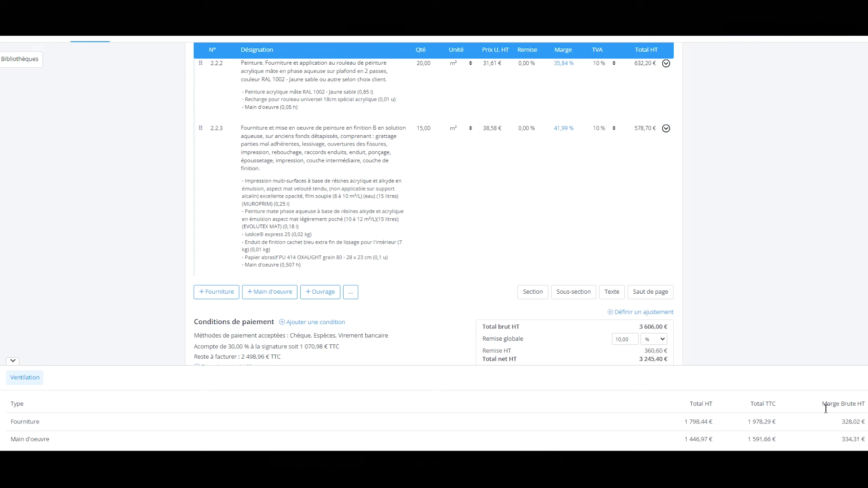
Finalize the quote and email it to the client with its TVA attestation, after reviewing the message and the additional recipient fields.
{"action": "left_click", "coordinate": [817, 48]}
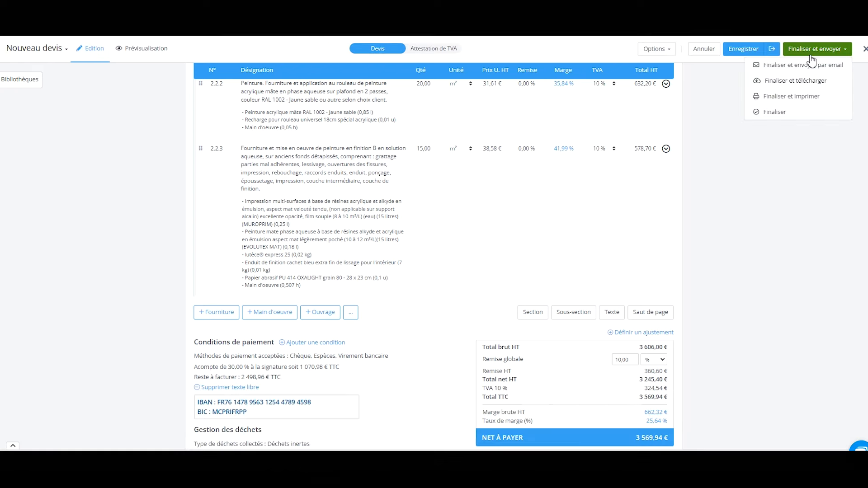
{"action": "left_click", "coordinate": [806, 62]}
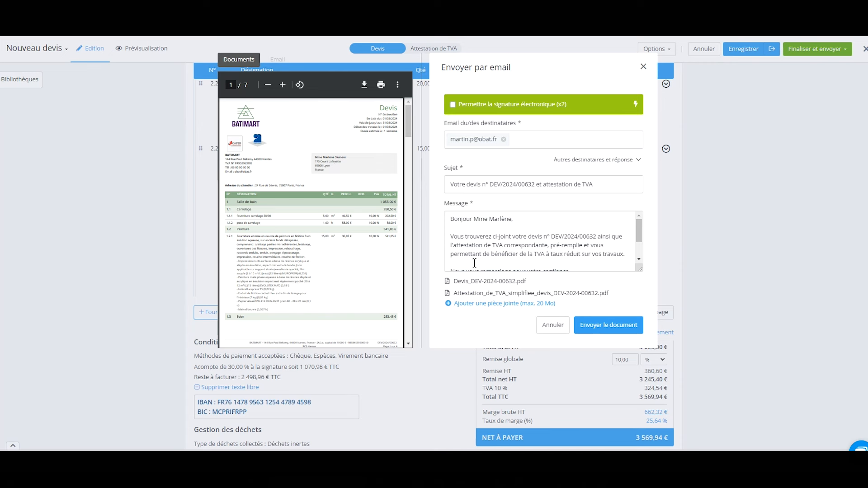
{"action": "scroll", "coordinate": [474, 263], "scroll_direction": "down", "scroll_amount": 2}
{"action": "left_click", "coordinate": [600, 160]}
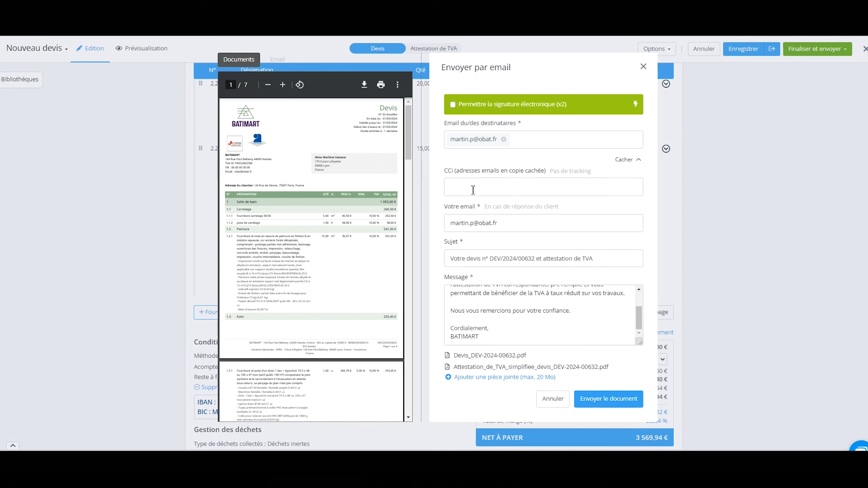
{"action": "left_click", "coordinate": [636, 164]}
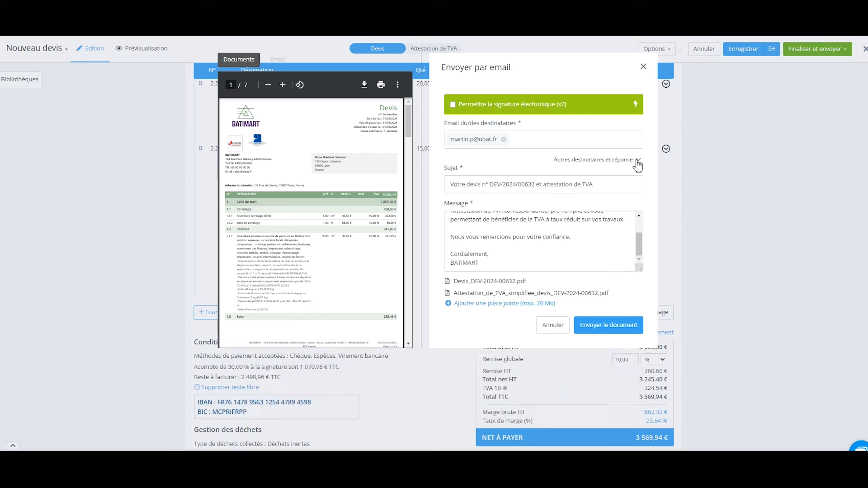
{"action": "left_click", "coordinate": [609, 325]}
Open the Bordereau of quote DEV/2024/00632 and set it to cumulated lines, all prices hidden, checkboxes shown and labour hidden.
{"action": "mouse_move", "coordinate": [182, 155]}
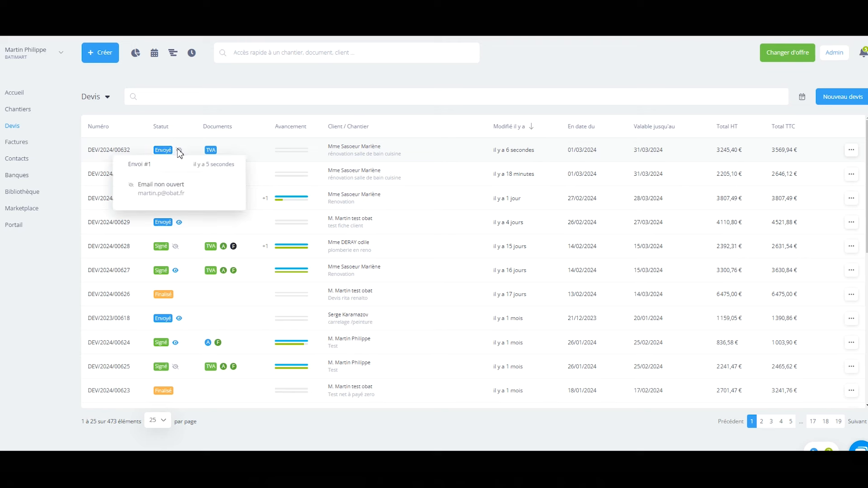
{"action": "mouse_move", "coordinate": [179, 222]}
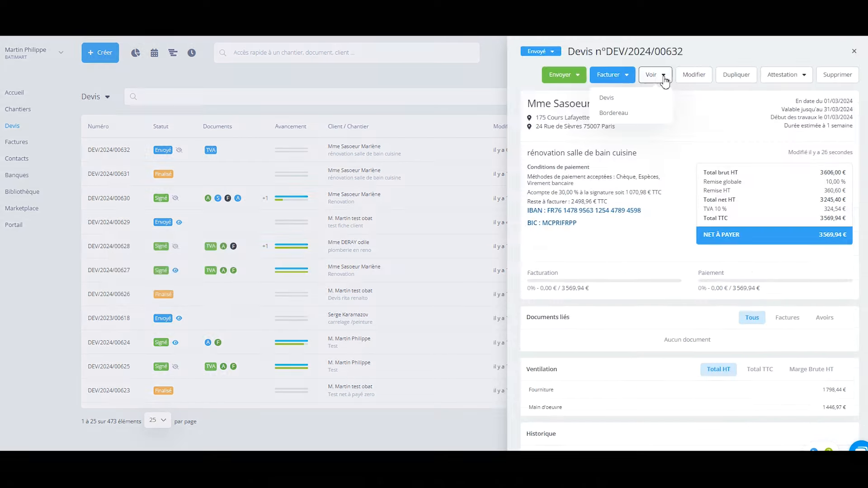
{"action": "left_click", "coordinate": [637, 120]}
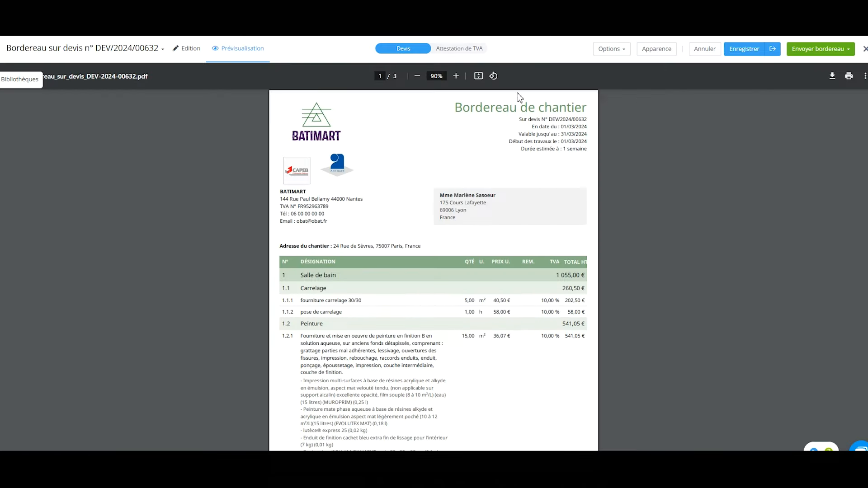
{"action": "left_click", "coordinate": [616, 50]}
{"action": "left_click", "coordinate": [535, 92]}
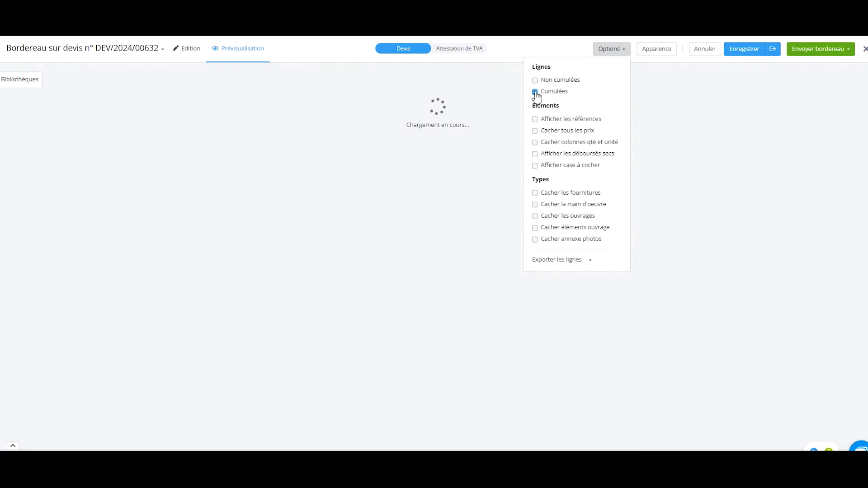
{"action": "left_click", "coordinate": [535, 131]}
{"action": "left_click", "coordinate": [535, 165]}
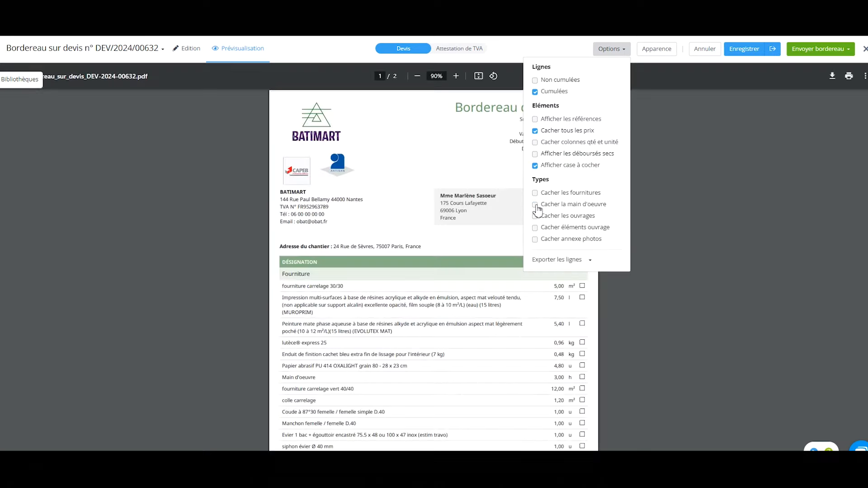
{"action": "left_click", "coordinate": [534, 205]}
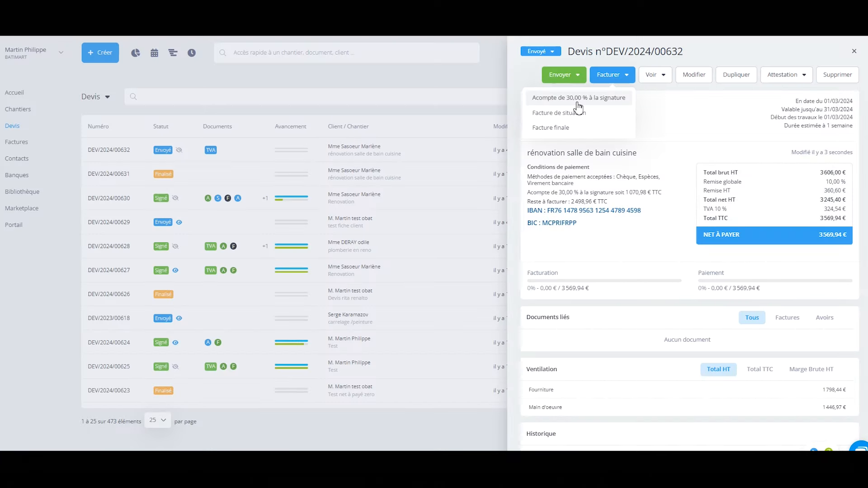
Mark the quote as signed, create its 30 % deposit invoice, and finalize and send the invoice by email.
{"action": "left_click", "coordinate": [576, 102]}
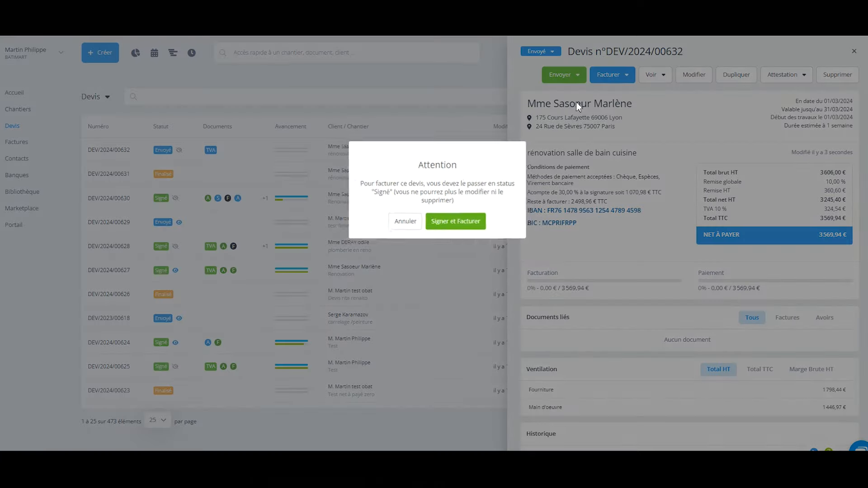
{"action": "left_click", "coordinate": [457, 223]}
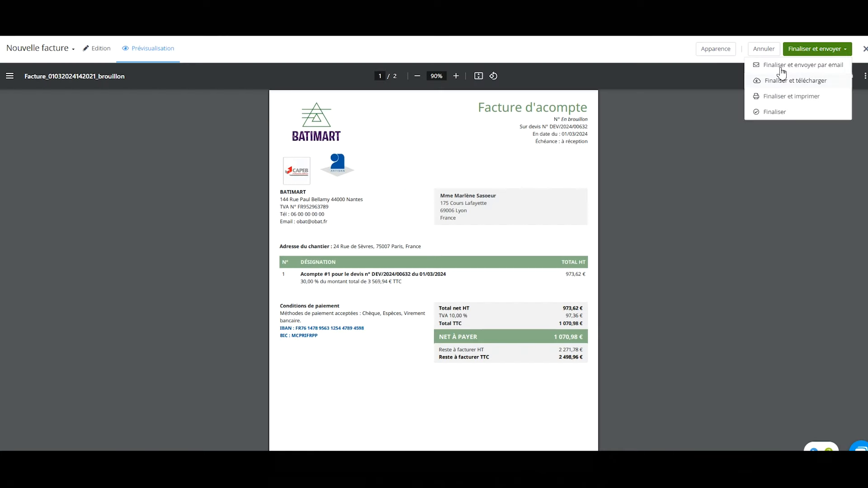
{"action": "left_click", "coordinate": [782, 66]}
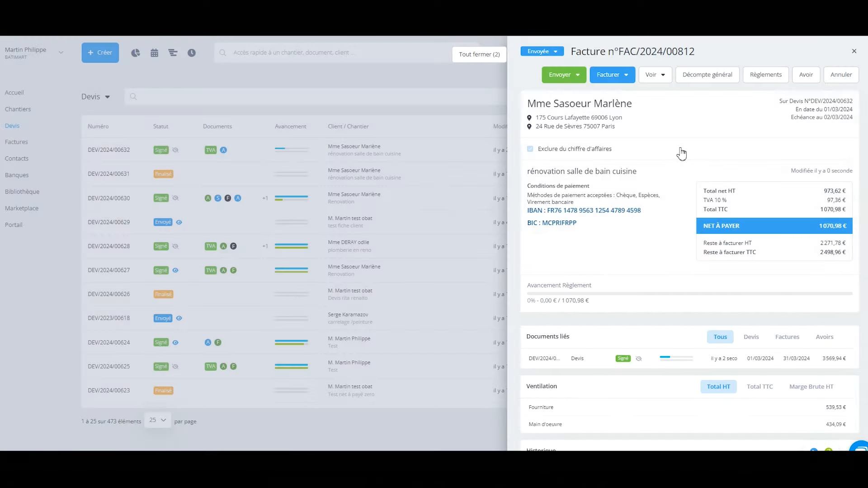
Enter a Chèque payment of 1 000 € on the deposit invoice, dated 08/02/2024 with reference CHQ789.
{"action": "left_click", "coordinate": [771, 79]}
{"action": "left_click", "coordinate": [299, 248]}
{"action": "left_click", "coordinate": [552, 235]}
{"action": "left_click_drag", "start_coordinate": [551, 235], "coordinate": [524, 234]}
{"action": "type", "text": "1000"}
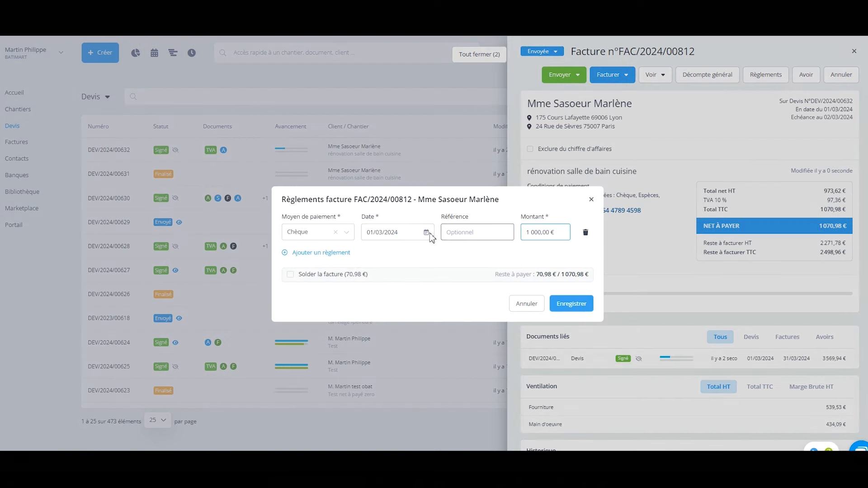
{"action": "left_click", "coordinate": [427, 233]}
{"action": "left_click", "coordinate": [459, 254]}
{"action": "left_click", "coordinate": [425, 295]}
{"action": "type", "text": "789"}
Add a bank transfer payment of 70,98 € dated 14/02/2024 with reference VIR456 and save the invoice payments.
{"action": "left_click", "coordinate": [321, 252]}
{"action": "left_click", "coordinate": [409, 245]}
{"action": "left_click", "coordinate": [409, 320]}
{"action": "left_click", "coordinate": [454, 241]}
{"action": "type", "text": "VIR456"}
{"action": "key", "text": "Tab"}
{"action": "type", "text": "70,98"}
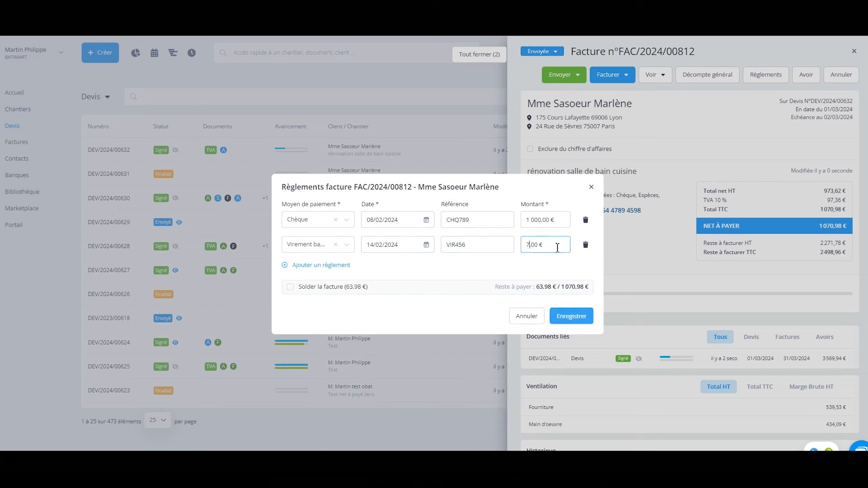
{"action": "left_click", "coordinate": [572, 317]}
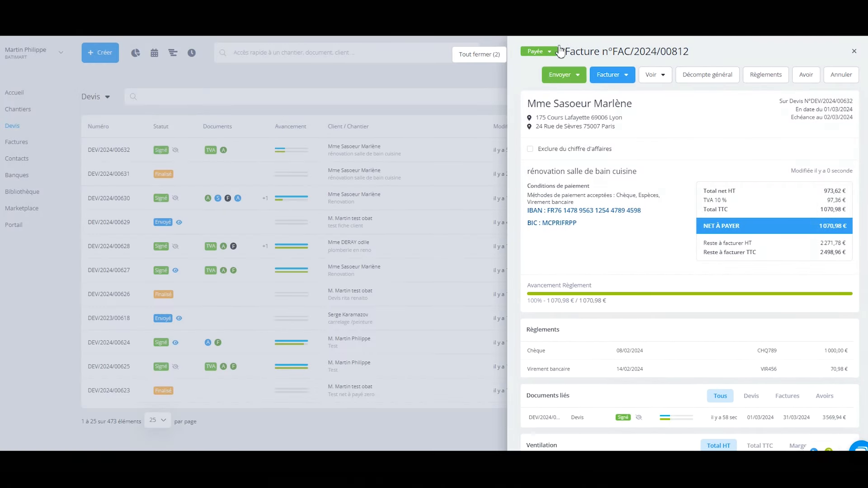
Create the final invoice for the remaining amount, starting from the paid deposit invoice.
{"action": "left_click", "coordinate": [608, 75]}
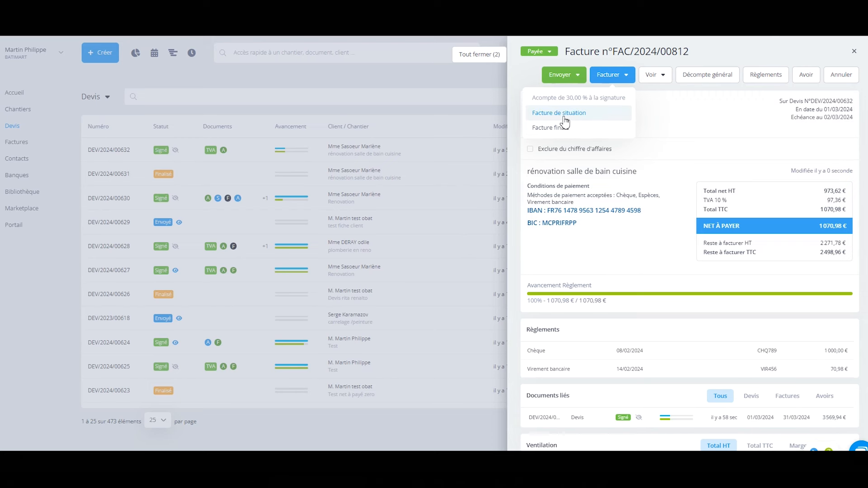
{"action": "left_click", "coordinate": [559, 113]}
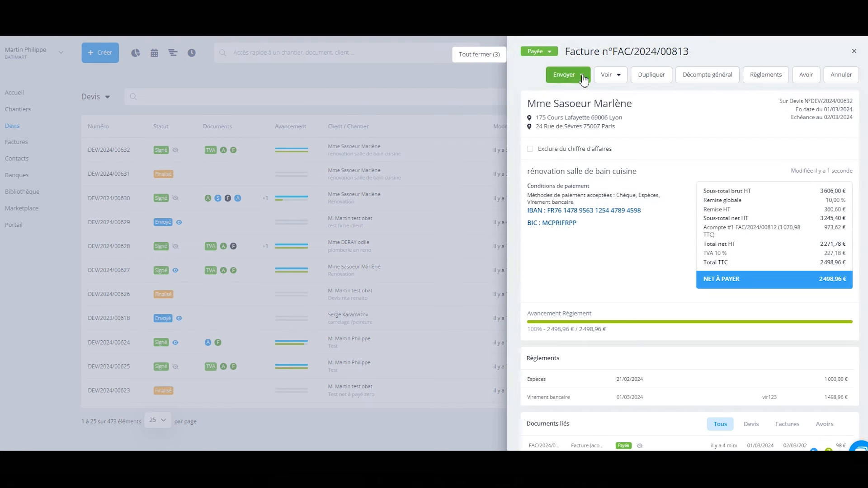
Open the Facture acquittée version of final invoice FAC/2024/00813 and examine its pages.
{"action": "left_click", "coordinate": [620, 76]}
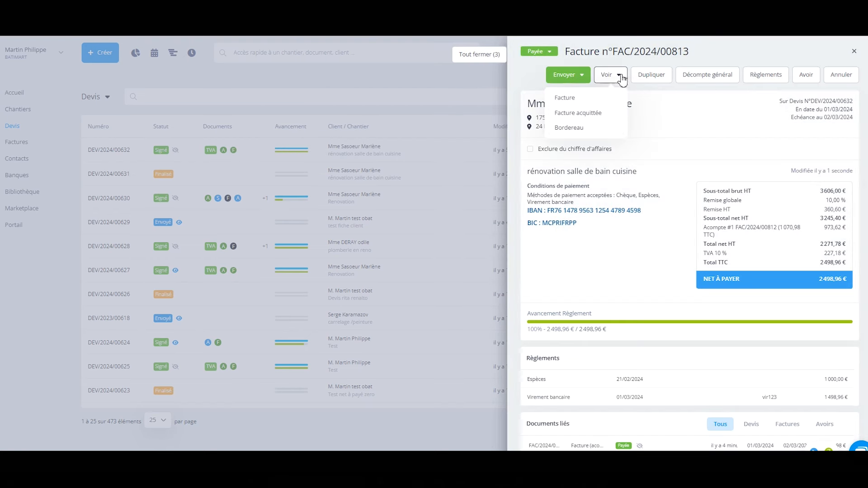
{"action": "left_click", "coordinate": [577, 113]}
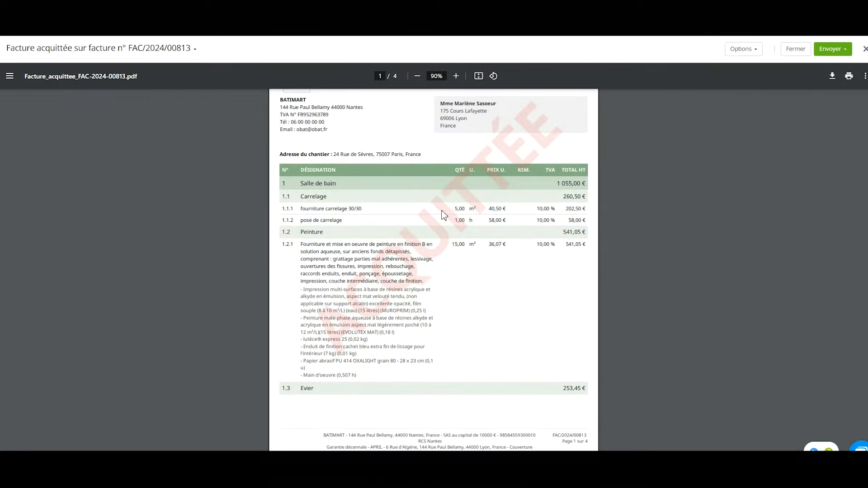
{"action": "scroll", "coordinate": [593, 183], "scroll_direction": "down", "scroll_amount": 15}
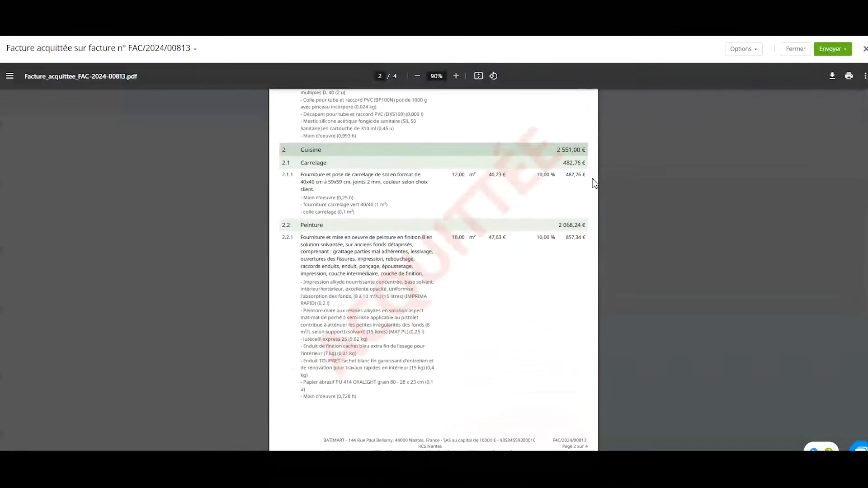
{"action": "scroll", "coordinate": [594, 183], "scroll_direction": "down", "scroll_amount": 5}
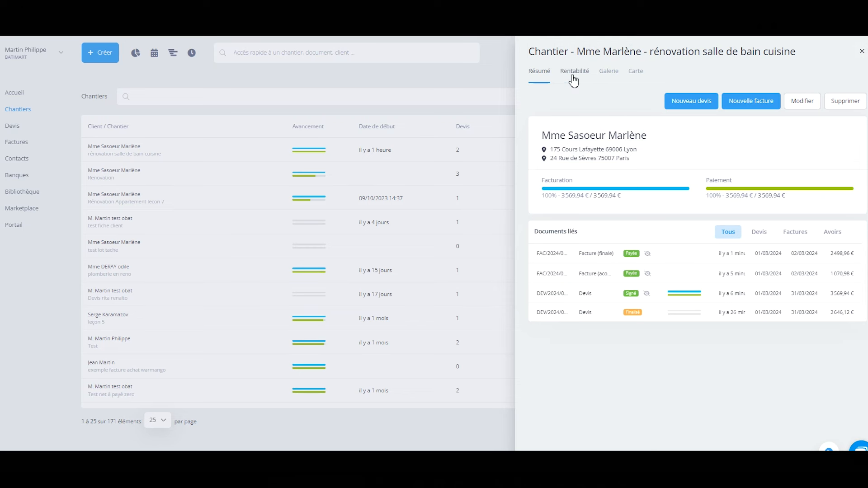
Add an Achat de matériaux purchase of 31,39 € to the bathroom and kitchen renovation worksite from its profitability view.
{"action": "left_click", "coordinate": [573, 79]}
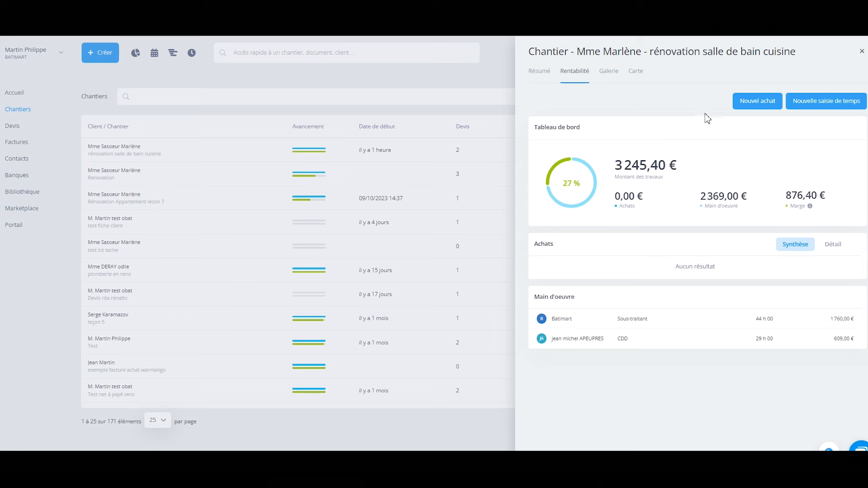
{"action": "left_click", "coordinate": [763, 105]}
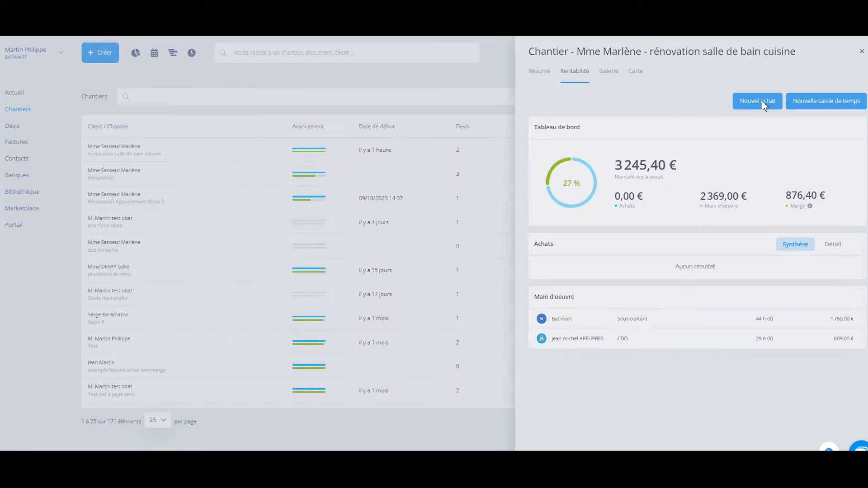
{"action": "left_click", "coordinate": [330, 266]}
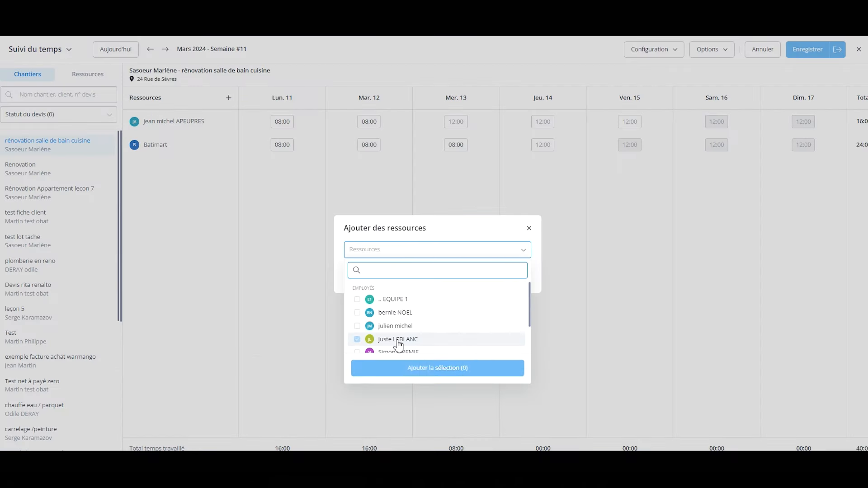
Add the fourth employee listed as a time-tracking resource, log 8 hours for Thursday 14 March, save and close the worksite.
{"action": "left_click", "coordinate": [397, 344]}
{"action": "left_click", "coordinate": [271, 297]}
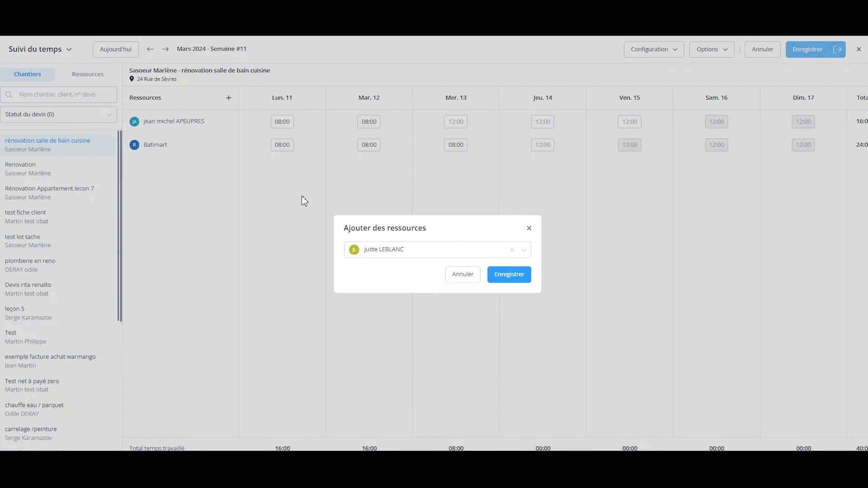
{"action": "left_click", "coordinate": [514, 285]}
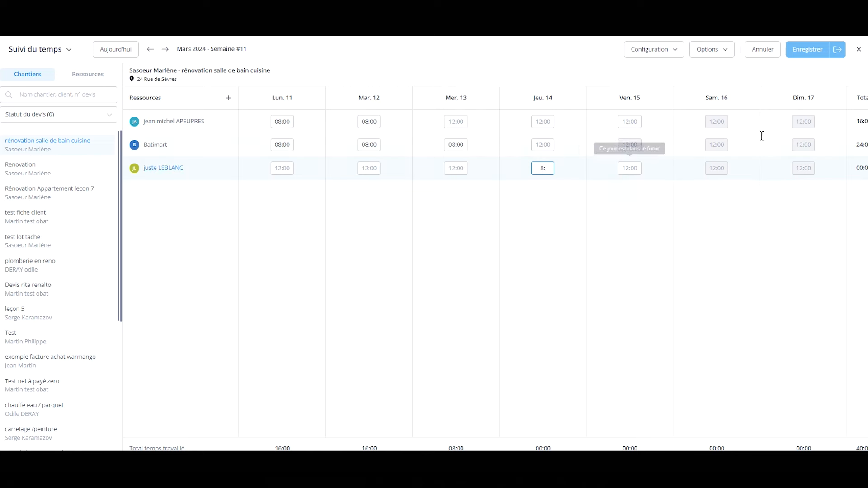
{"action": "type", "text": "8"}
{"action": "left_click", "coordinate": [819, 53]}
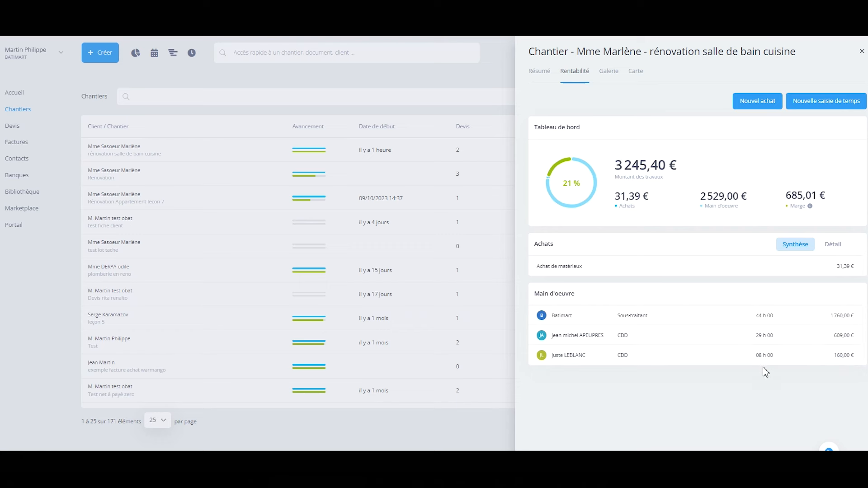
{"action": "left_click", "coordinate": [862, 53]}
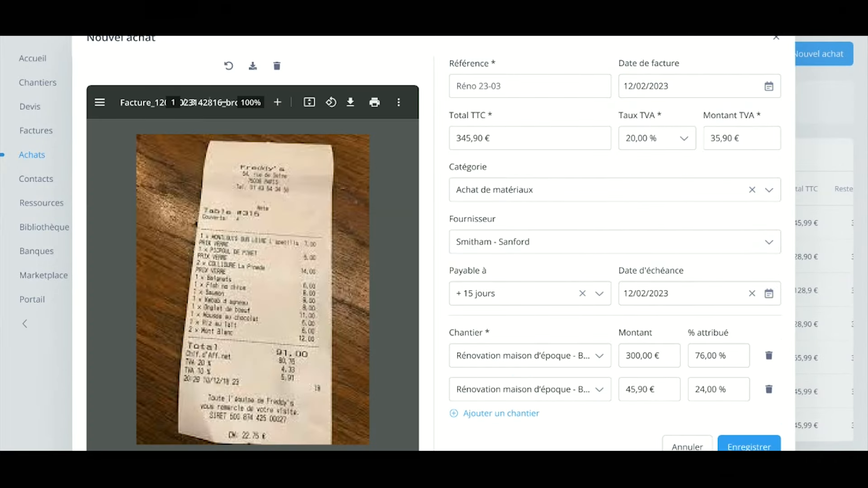
Save the Réno 23-03 purchase and open a purchase from the list to review its totals and worksite attribution.
{"action": "left_click", "coordinate": [736, 448]}
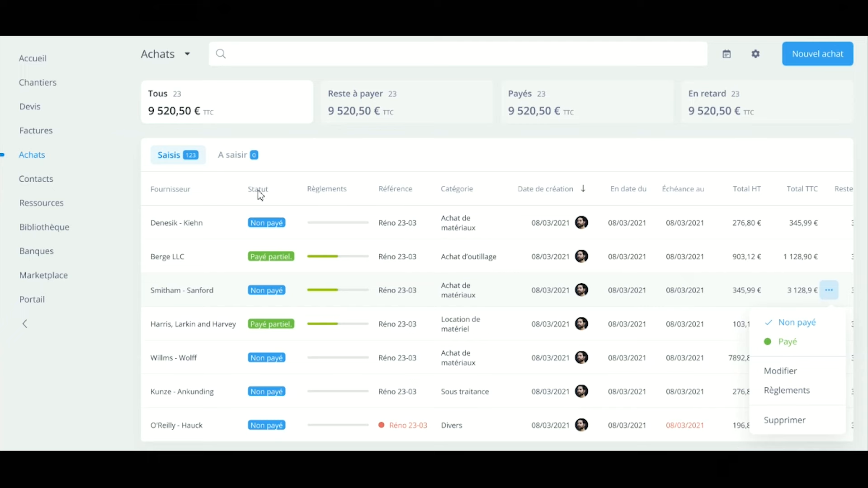
{"action": "left_click", "coordinate": [188, 239]}
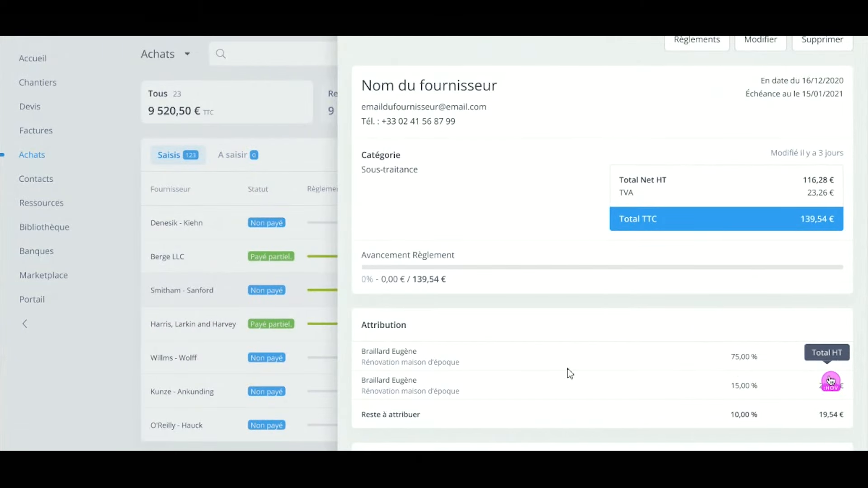
{"action": "scroll", "coordinate": [568, 368], "scroll_direction": "down", "scroll_amount": 7}
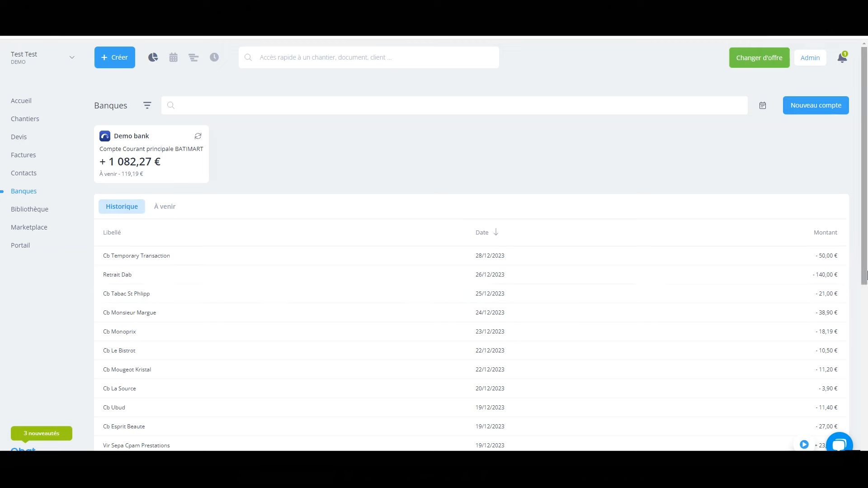
View the upcoming bank transactions and examine the Pilotage charts on revenue, collections, sales performance, VAT, energy bonuses and cost breakdown.
{"action": "left_click", "coordinate": [167, 211]}
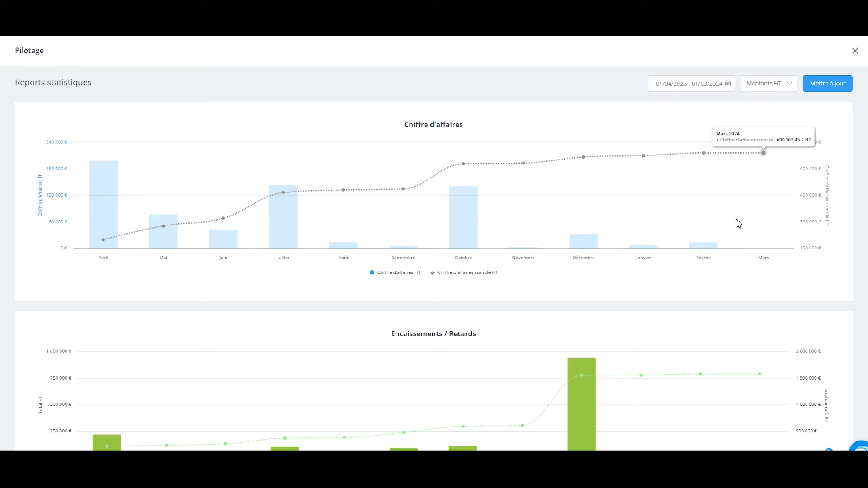
{"action": "scroll", "coordinate": [736, 222], "scroll_direction": "down", "scroll_amount": 4}
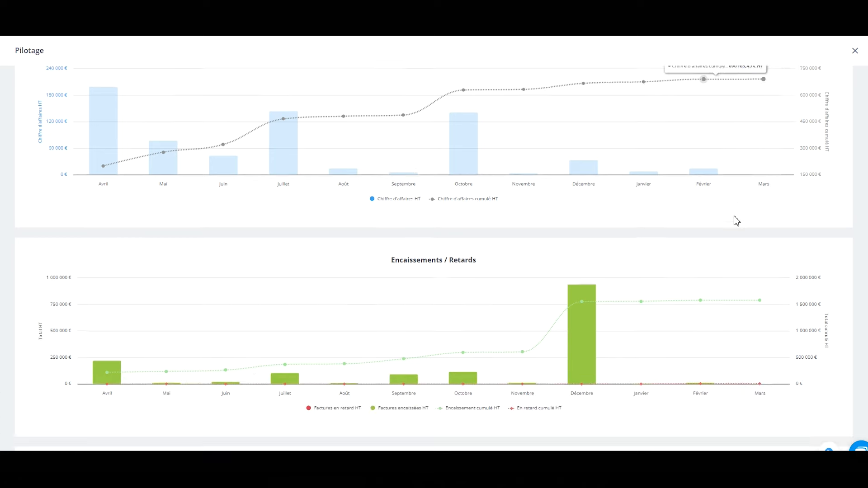
{"action": "scroll", "coordinate": [720, 230], "scroll_direction": "down", "scroll_amount": 3}
{"action": "scroll", "coordinate": [720, 230], "scroll_direction": "down", "scroll_amount": 1}
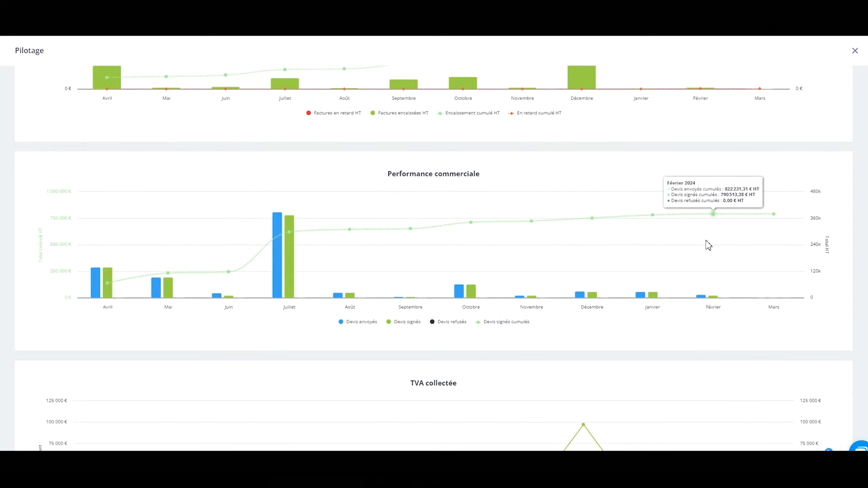
{"action": "scroll", "coordinate": [709, 245], "scroll_direction": "down", "scroll_amount": 5}
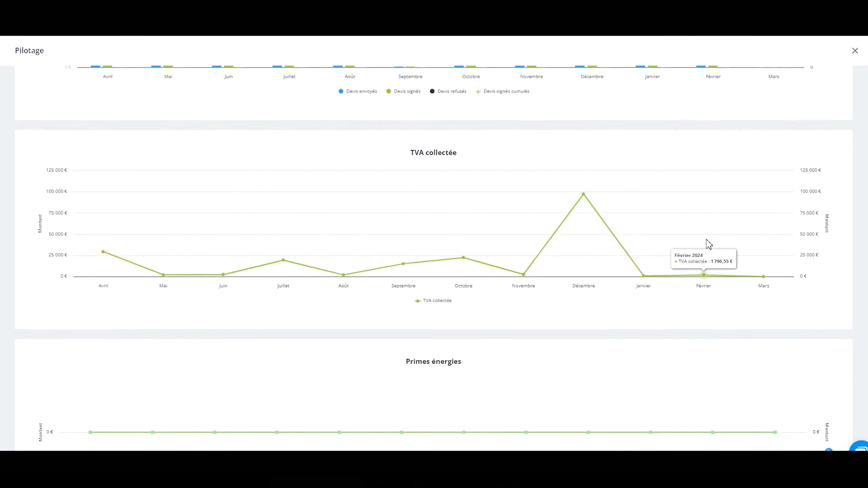
{"action": "scroll", "coordinate": [708, 244], "scroll_direction": "down", "scroll_amount": 3}
{"action": "scroll", "coordinate": [680, 280], "scroll_direction": "down", "scroll_amount": 5}
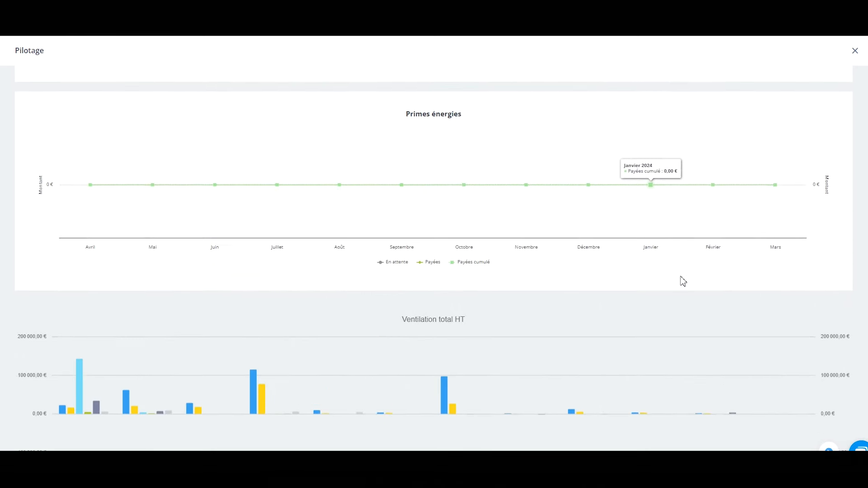
{"action": "scroll", "coordinate": [683, 281], "scroll_direction": "down", "scroll_amount": 2}
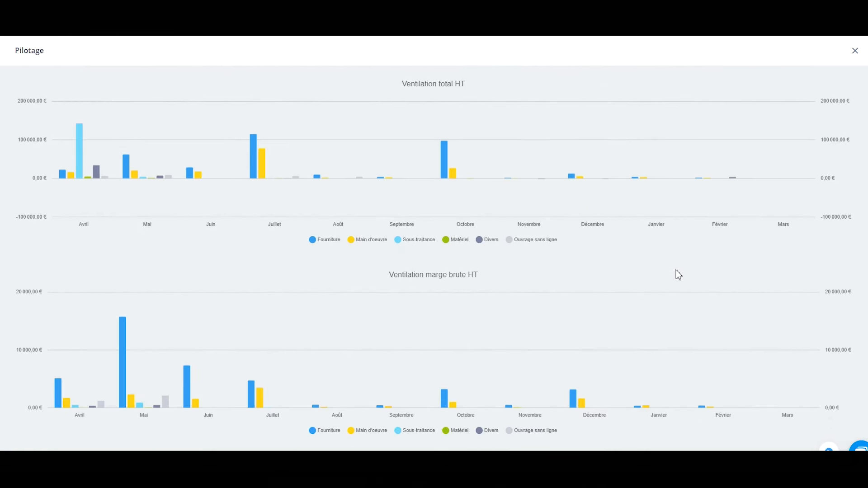
{"action": "left_click", "coordinate": [417, 240]}
{"action": "left_click", "coordinate": [456, 240]}
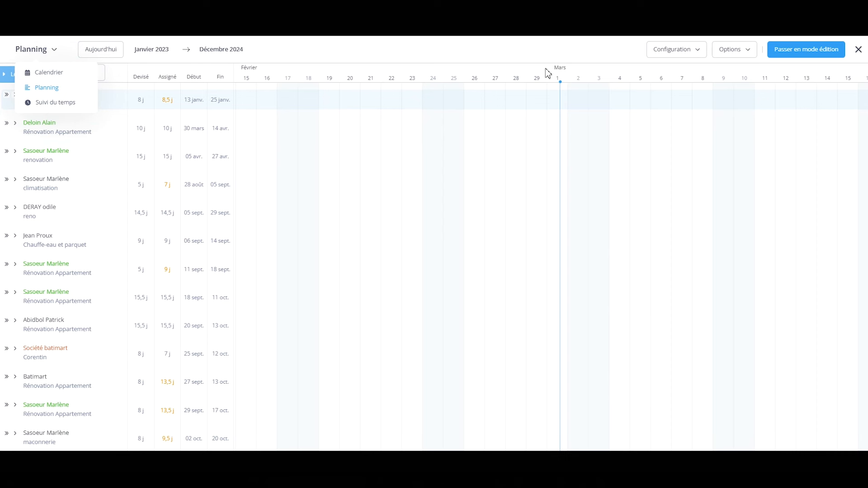
Review the company's standard weekly schedules and its leave calendar from the planning configuration.
{"action": "left_click", "coordinate": [686, 54]}
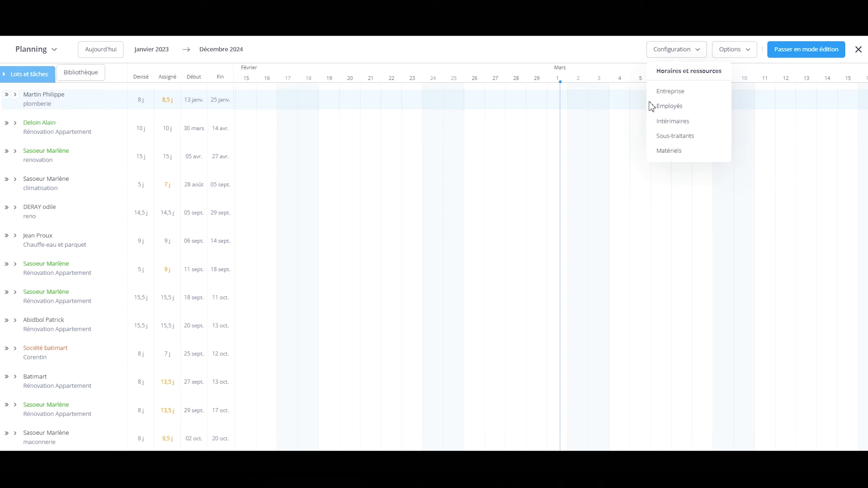
{"action": "left_click", "coordinate": [672, 93]}
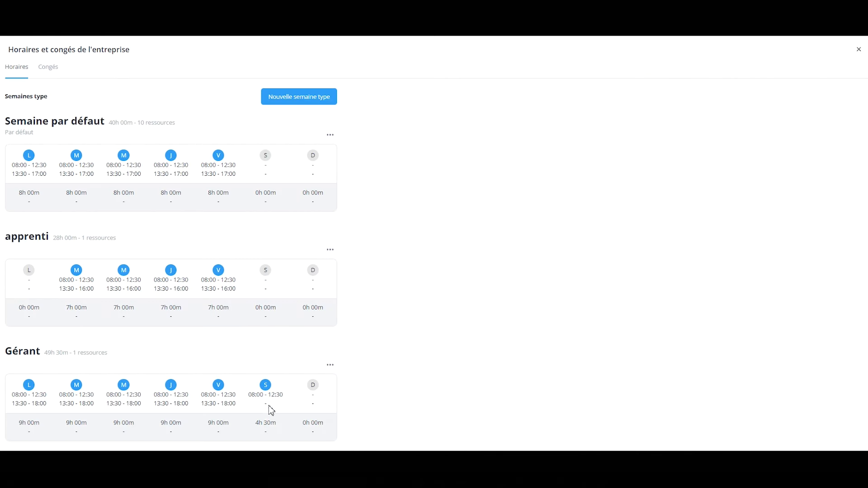
{"action": "left_click", "coordinate": [45, 68]}
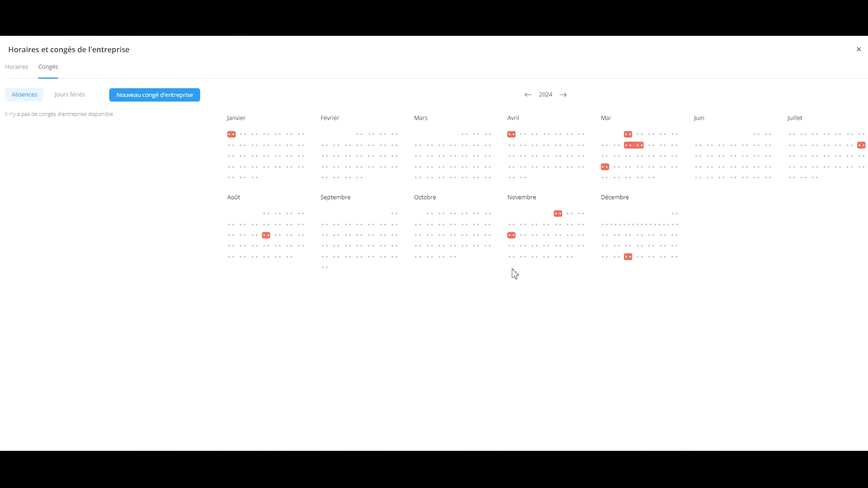
{"action": "left_click", "coordinate": [859, 49]}
Open the employee listed just above the demo employees and review their profile, hourly costs, schedule and absences.
{"action": "left_click", "coordinate": [677, 50]}
{"action": "left_click", "coordinate": [670, 108]}
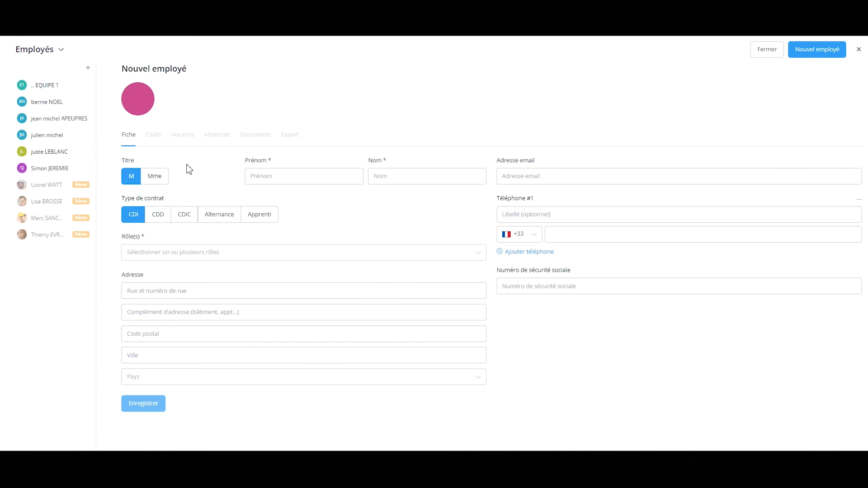
{"action": "left_click", "coordinate": [51, 168]}
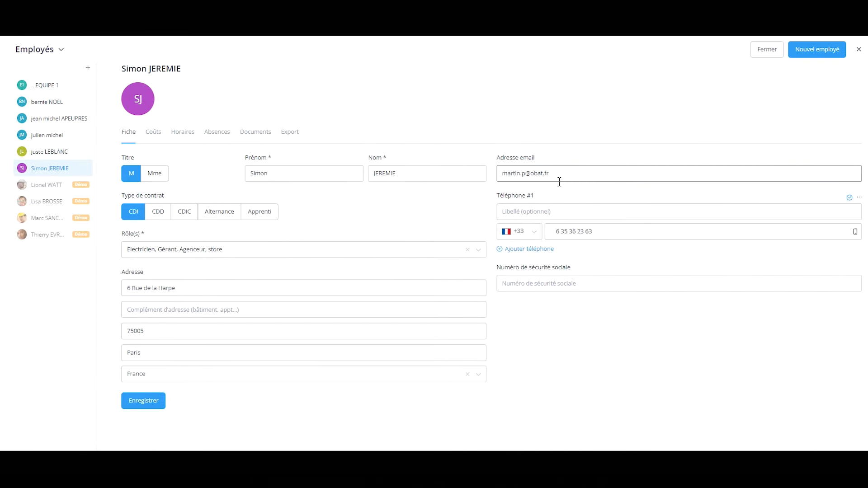
{"action": "left_click", "coordinate": [154, 135]}
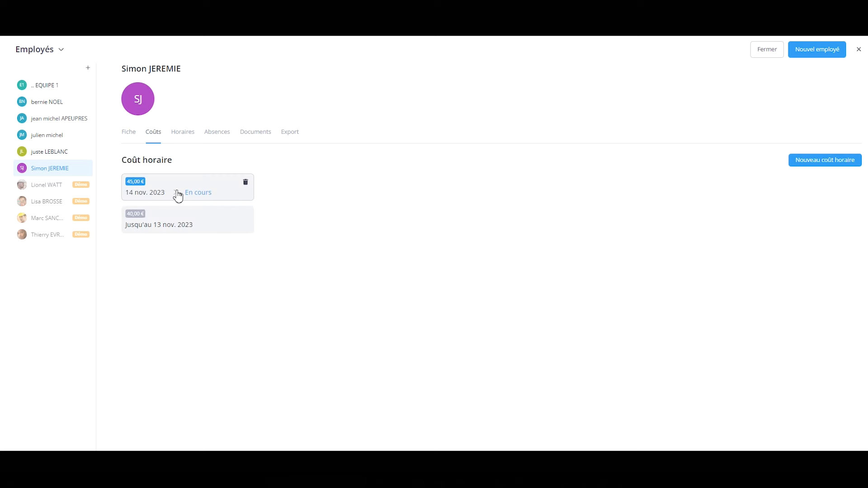
{"action": "left_click", "coordinate": [186, 134]}
{"action": "left_click", "coordinate": [217, 132]}
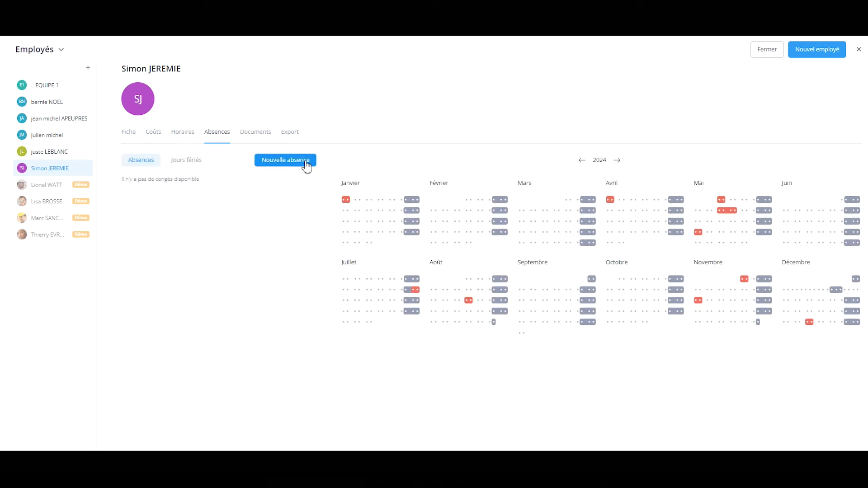
Look at the new absence entry for this employee and view the employee's stored documents.
{"action": "left_click", "coordinate": [301, 162]}
{"action": "left_click", "coordinate": [495, 242]}
{"action": "left_click", "coordinate": [254, 131]}
{"action": "left_click", "coordinate": [277, 104]}
{"action": "left_click", "coordinate": [254, 133]}
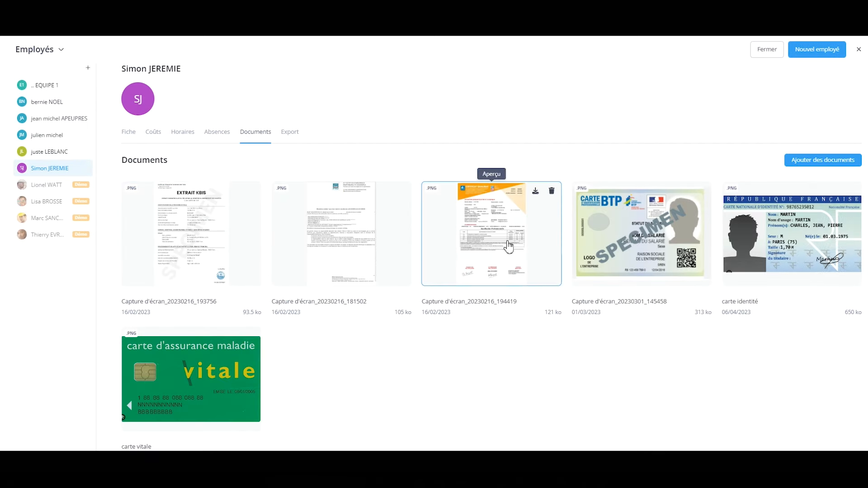
Open the calendar export of the second employee listed, and add that calendar to Google Agenda from its URL.
{"action": "left_click", "coordinate": [45, 101]}
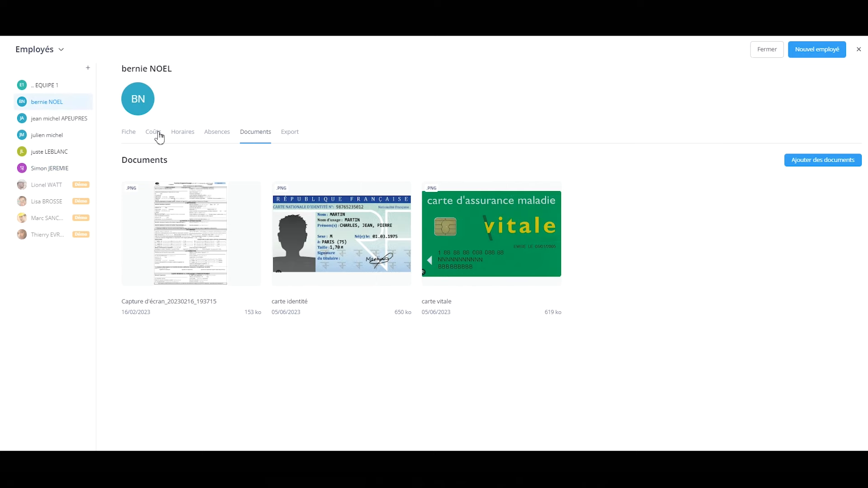
{"action": "left_click", "coordinate": [293, 132]}
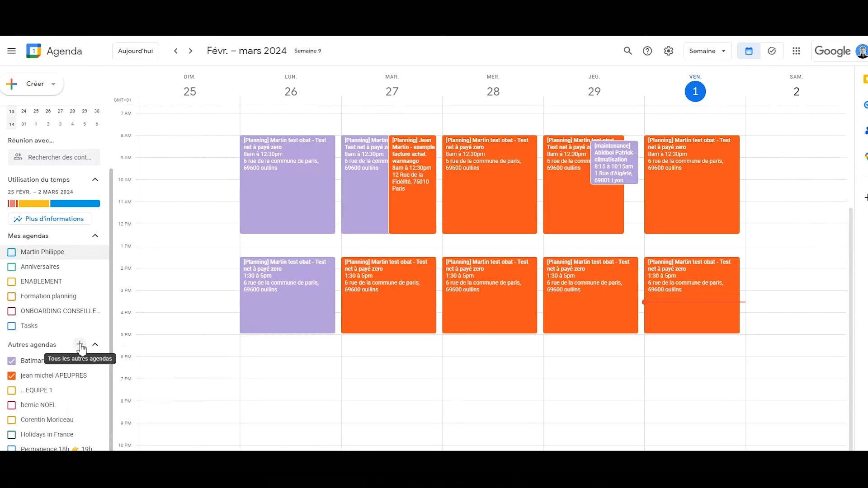
{"action": "left_click", "coordinate": [81, 346]}
{"action": "left_click", "coordinate": [104, 401]}
{"action": "key", "text": "ctrl+v"}
{"action": "left_click", "coordinate": [222, 169]}
{"action": "left_click", "coordinate": [10, 54]}
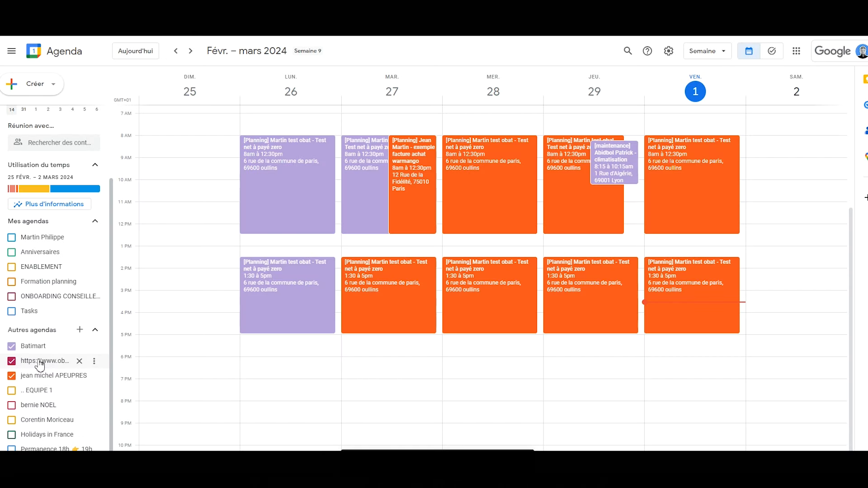
Display the imported employee calendar in Google Agenda's week view alongside the other planning calendars.
{"action": "left_click", "coordinate": [12, 361]}
{"action": "left_click", "coordinate": [12, 361]}
{"action": "left_click", "coordinate": [12, 361]}
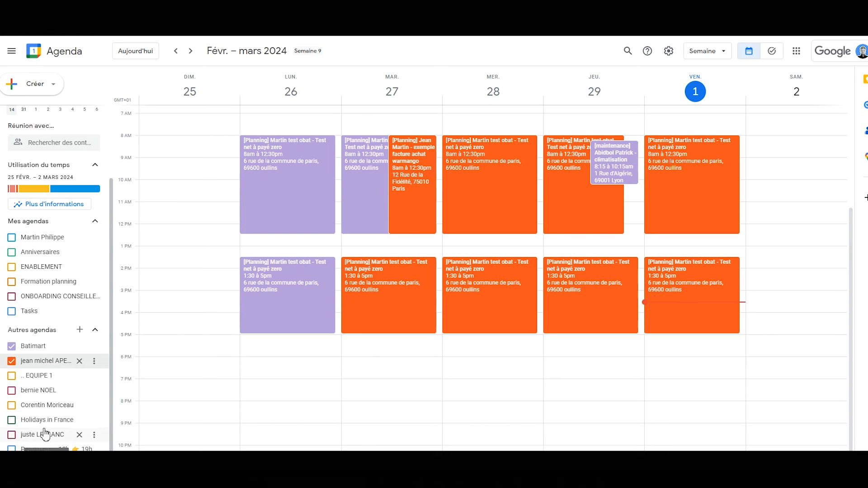
{"action": "left_click", "coordinate": [12, 390]}
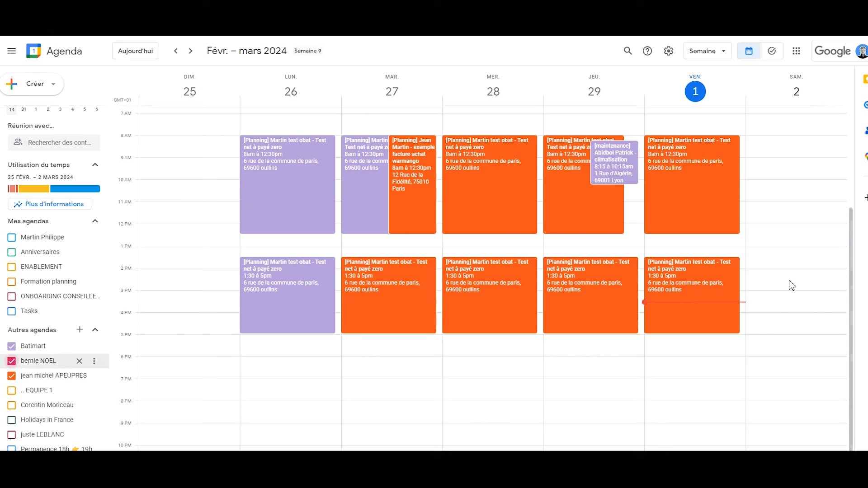
View the details of the planning events on Wednesday 28 February morning and Monday 26 February afternoon.
{"action": "left_click", "coordinate": [485, 210]}
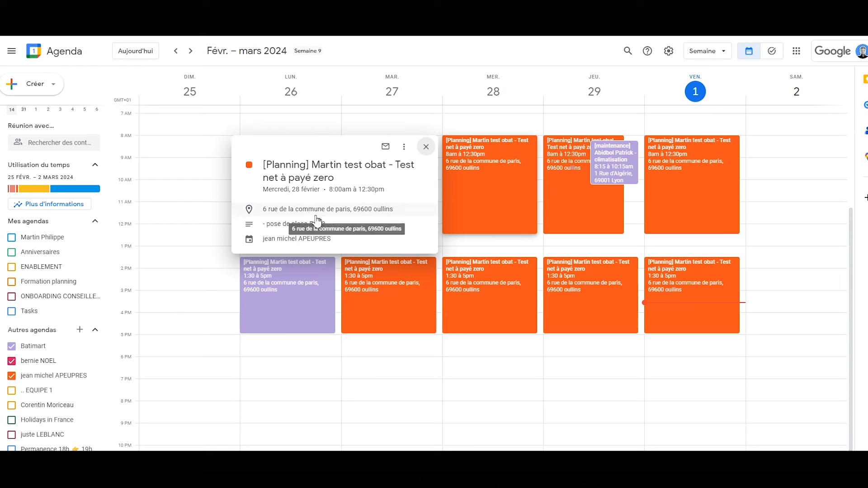
{"action": "left_click", "coordinate": [272, 285]}
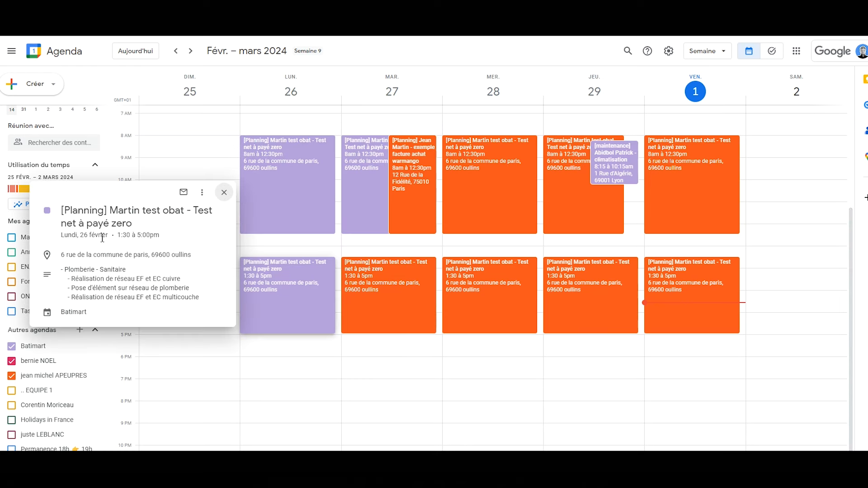
{"action": "key", "text": "Escape"}
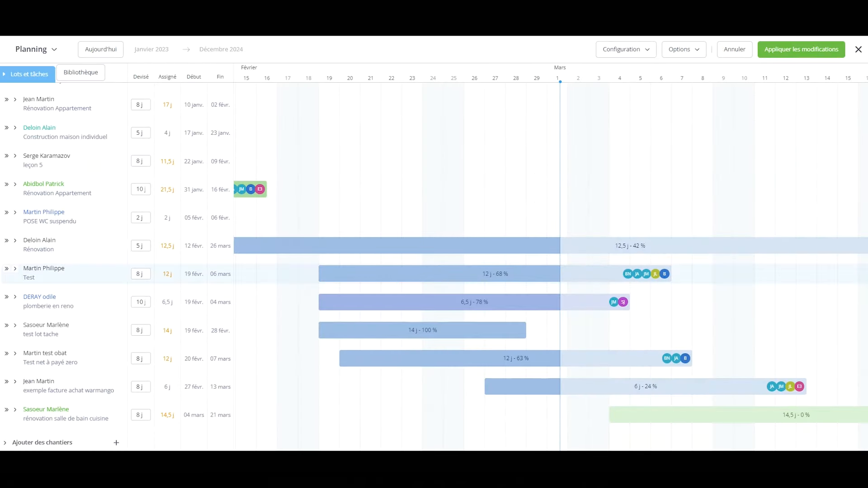
In Obat's planning, expand the rénovation salle de bain cuisine worksite with its Phase 1 - salle de bain and Phase 2 - Cuisine.
{"action": "left_click", "coordinate": [55, 423]}
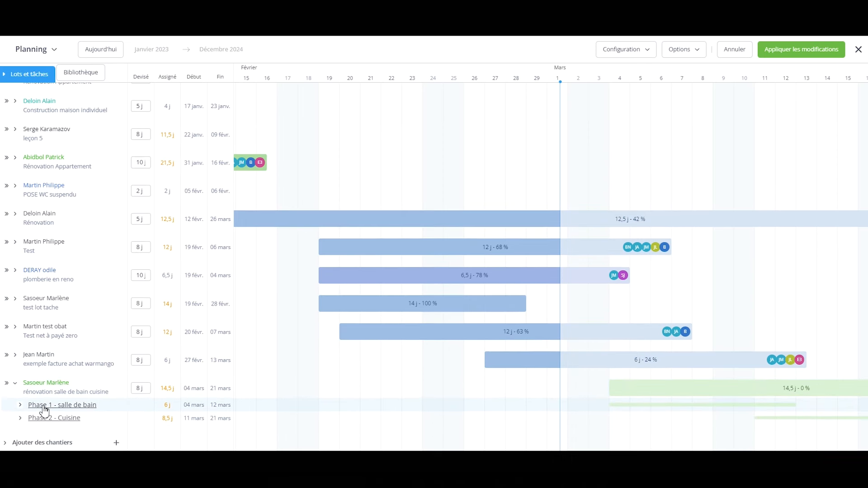
{"action": "left_click", "coordinate": [44, 409]}
{"action": "left_click", "coordinate": [45, 446]}
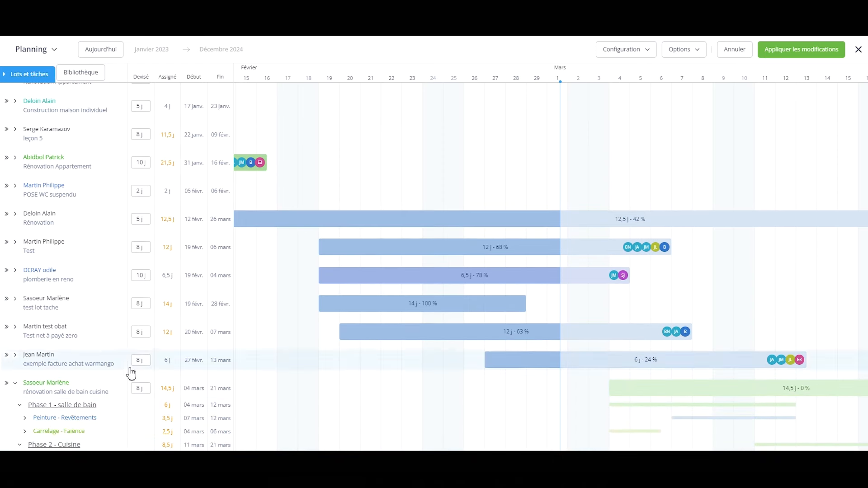
Expand all tasks and assigned workers in Phase 1 - salle de bain and Phase 2 - Cuisine to examine their dependencies.
{"action": "left_click", "coordinate": [190, 392]}
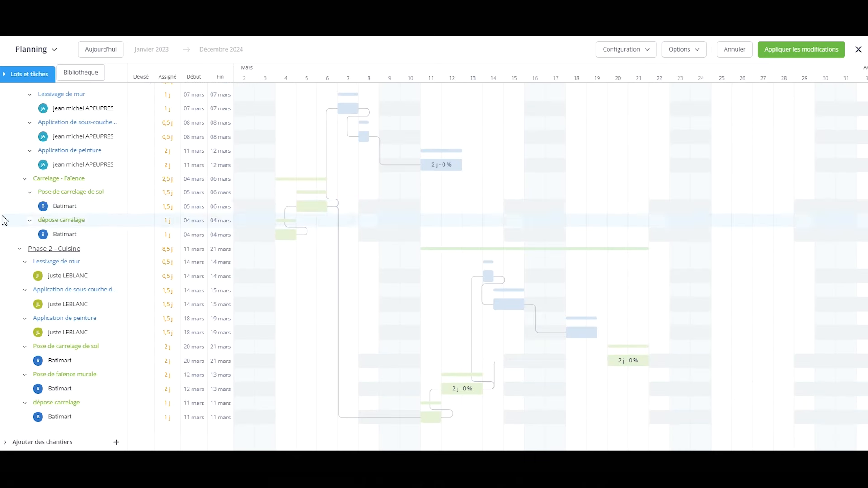
{"action": "scroll", "coordinate": [74, 229], "scroll_direction": "up", "scroll_amount": 1}
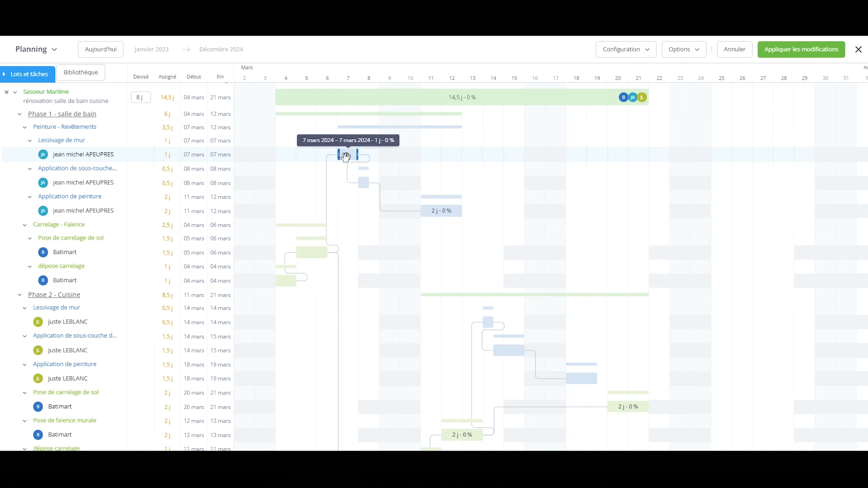
{"action": "scroll", "coordinate": [440, 311], "scroll_direction": "down", "scroll_amount": 1}
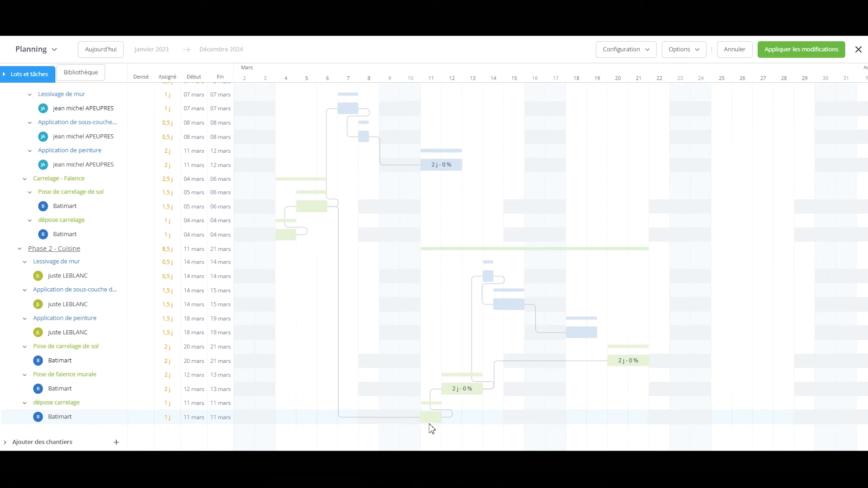
With the intervenants' workload displayed, shift Batimart's Phase 1 dépose carrelage task from 4 March toward 5 March.
{"action": "left_click", "coordinate": [489, 275]}
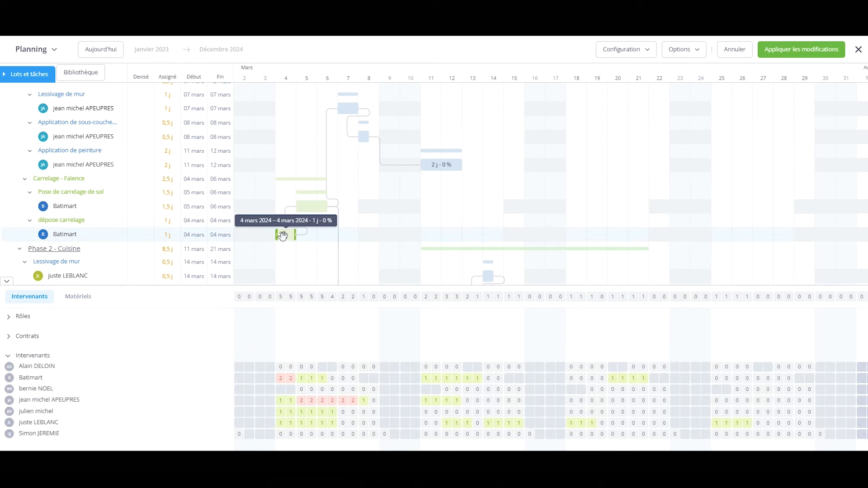
{"action": "mouse_move", "coordinate": [283, 236]}
{"action": "left_mouse_down"}
{"action": "mouse_move", "coordinate": [316, 233]}
{"action": "mouse_move", "coordinate": [296, 236]}
{"action": "left_mouse_up"}
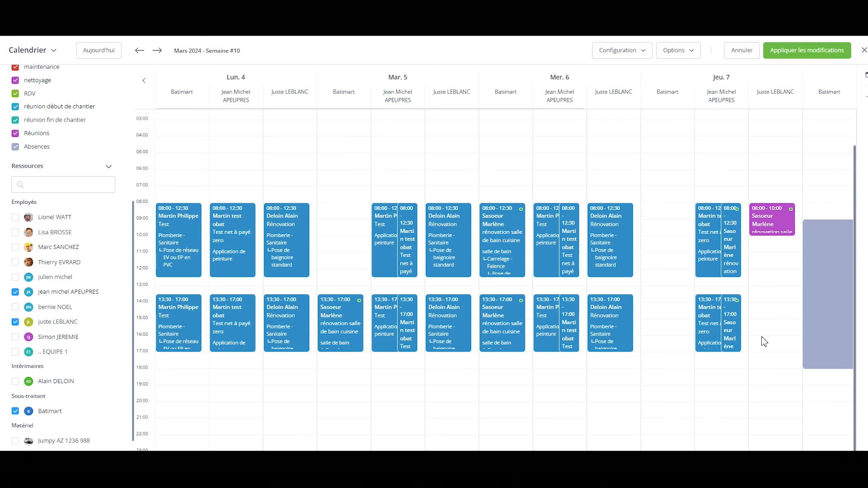
Create a réunion fin de chantier event on 7 March 2024, 15:00 to 17:00, for the day's third resource and the client's rénovation salle de bain worksite.
{"action": "left_click_drag", "start_coordinate": [762, 323], "coordinate": [766, 351]}
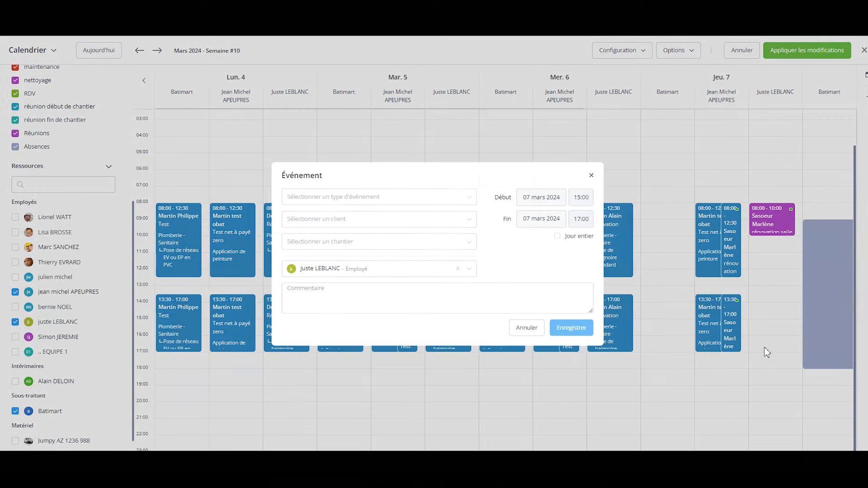
{"action": "left_click", "coordinate": [436, 197]}
{"action": "left_click", "coordinate": [338, 310]}
{"action": "left_click", "coordinate": [364, 220]}
{"action": "left_click", "coordinate": [345, 286]}
{"action": "left_click", "coordinate": [337, 243]}
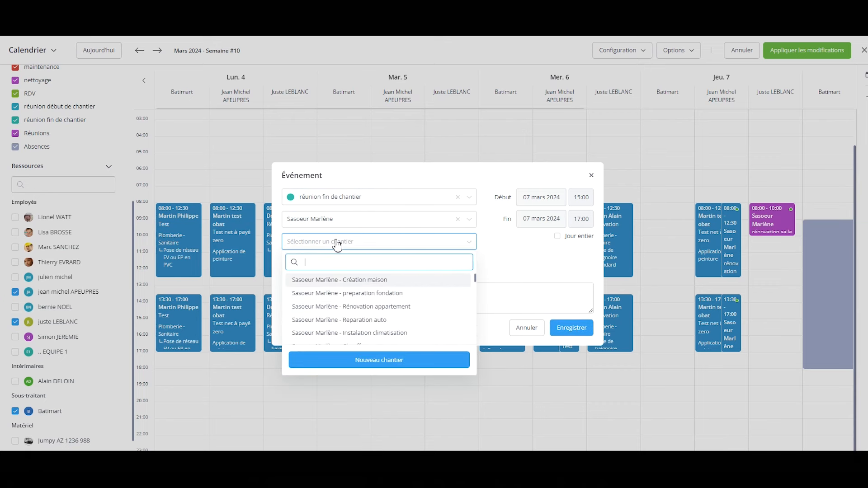
{"action": "type", "text": "sal"}
{"action": "left_click", "coordinate": [344, 280]}
{"action": "left_click", "coordinate": [571, 327]}
Save an undated, unassigned event with an event type, the client, a worksite and the comment "aller chiffrer reno complete cuisine".
{"action": "left_click", "coordinate": [471, 199]}
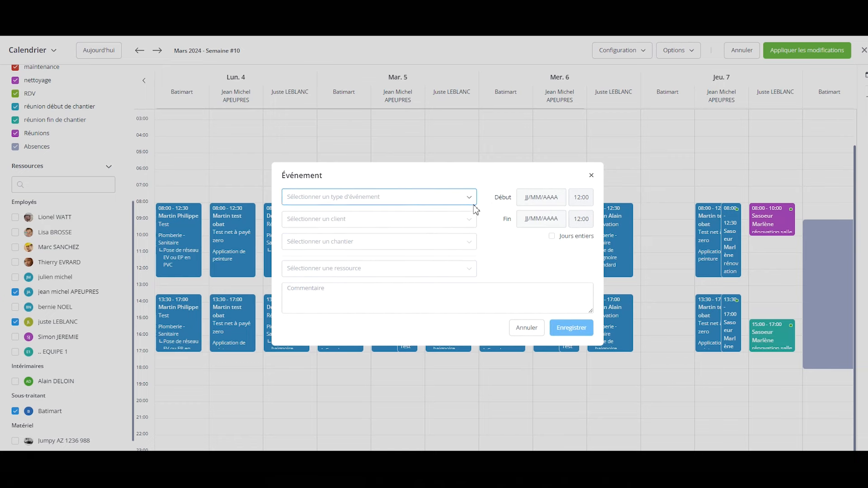
{"action": "left_click", "coordinate": [380, 249]}
{"action": "left_click", "coordinate": [388, 221]}
{"action": "left_click", "coordinate": [320, 285]}
{"action": "left_click", "coordinate": [337, 243]}
{"action": "left_click", "coordinate": [347, 294]}
{"action": "left_click", "coordinate": [372, 304]}
{"action": "type", "text": "aller chiffrer reno complete cuisine"}
{"action": "right_click", "coordinate": [348, 289]}
{"action": "left_click", "coordinate": [366, 60]}
{"action": "left_click", "coordinate": [572, 327]}
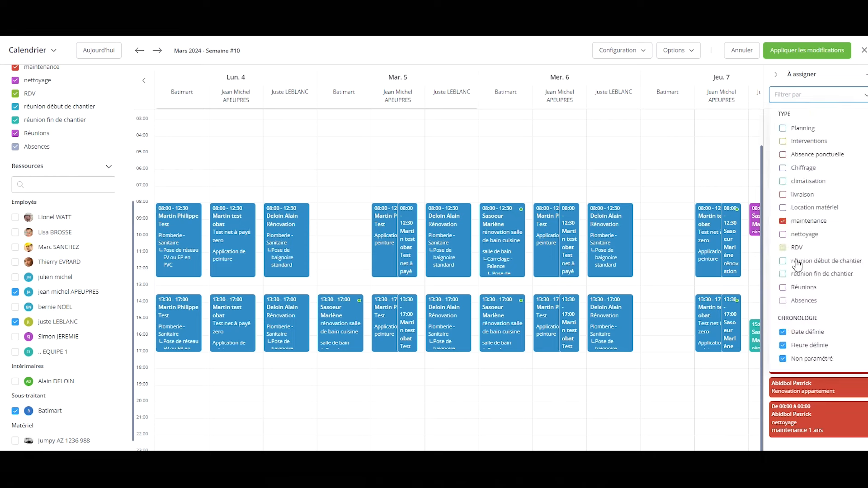
Filter the calendar's events awaiting assignment by the climatisation type.
{"action": "left_click", "coordinate": [784, 182]}
{"action": "left_click_drag", "start_coordinate": [659, 317], "coordinate": [658, 317]}
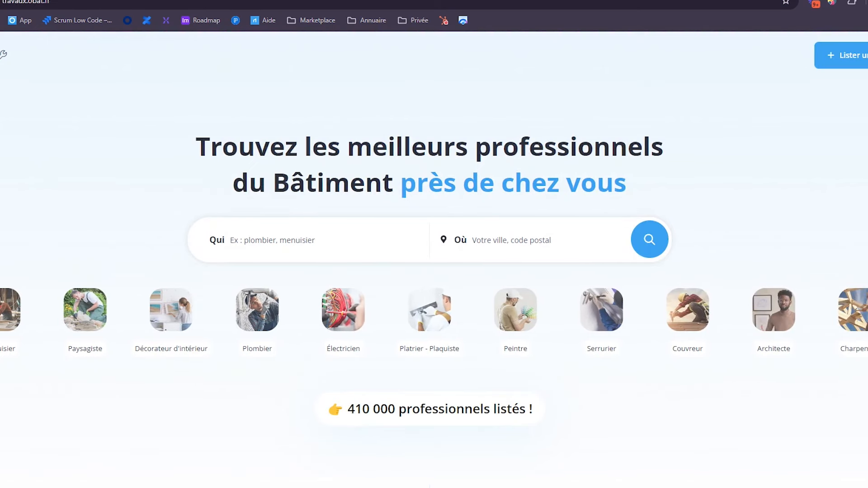
In the travaux.obat.fr directory, search for "obat sar" and choose Obat SARL, the cuisiniste in Paris 19ème.
{"action": "left_click", "coordinate": [254, 240]}
{"action": "type", "text": "obat sar"}
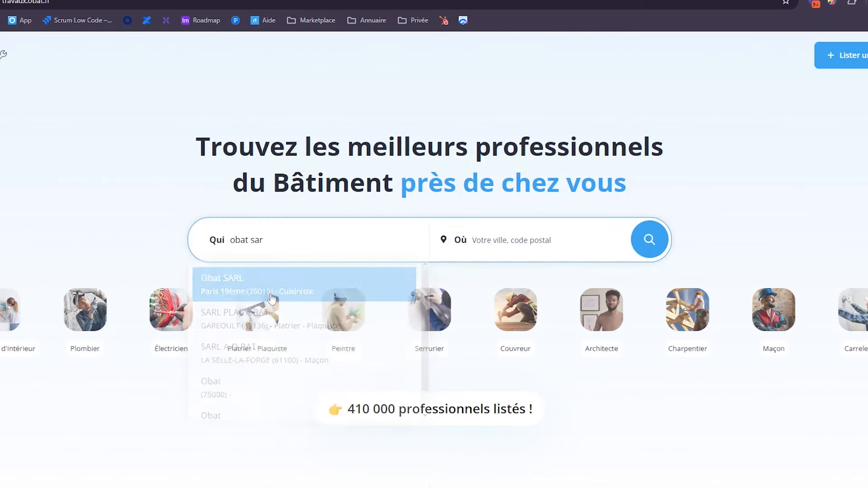
{"action": "left_click", "coordinate": [304, 287]}
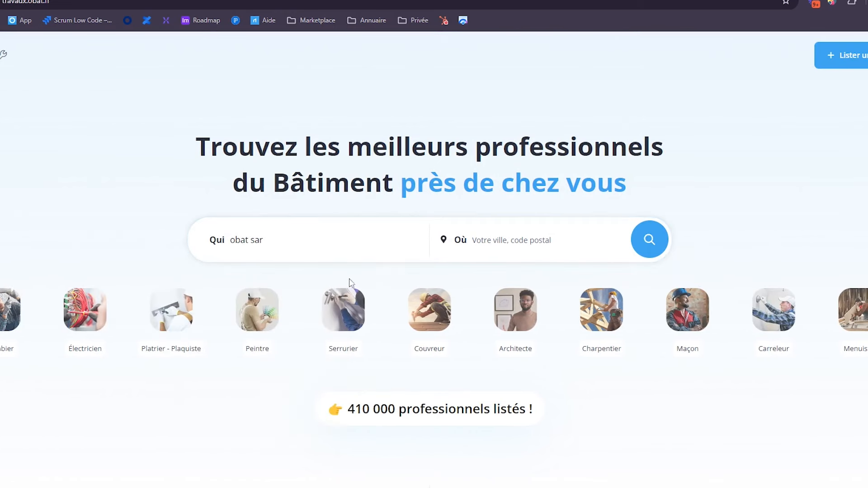